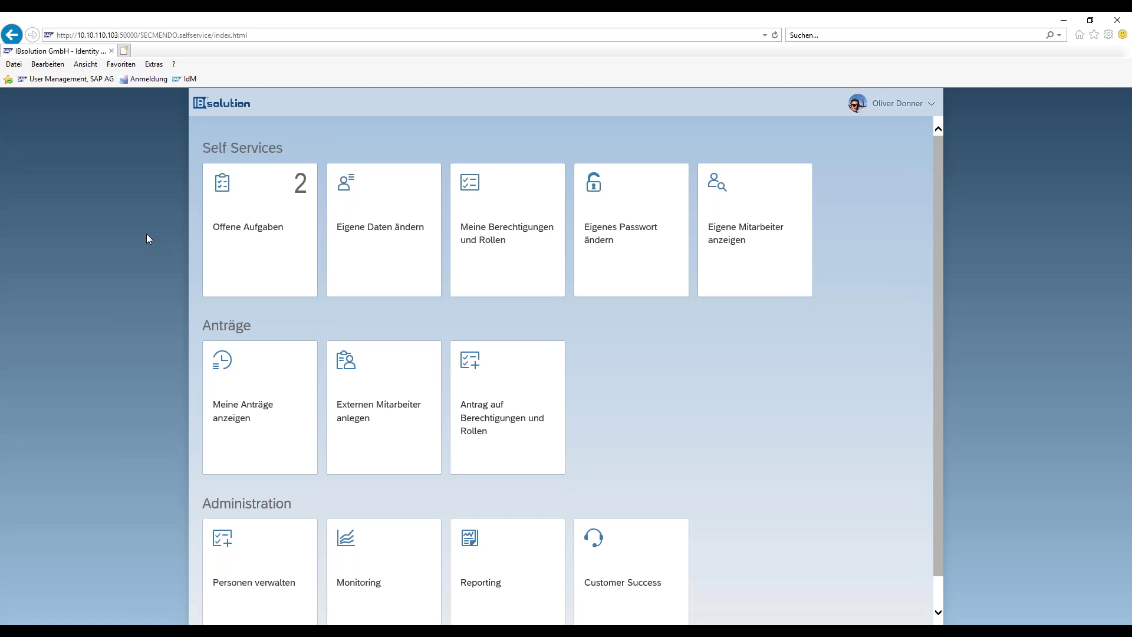
- Open a new "Antrag auf Berechtigungen und Rollen" and select its recipient by searching for the employee's user ID
click(521, 416)
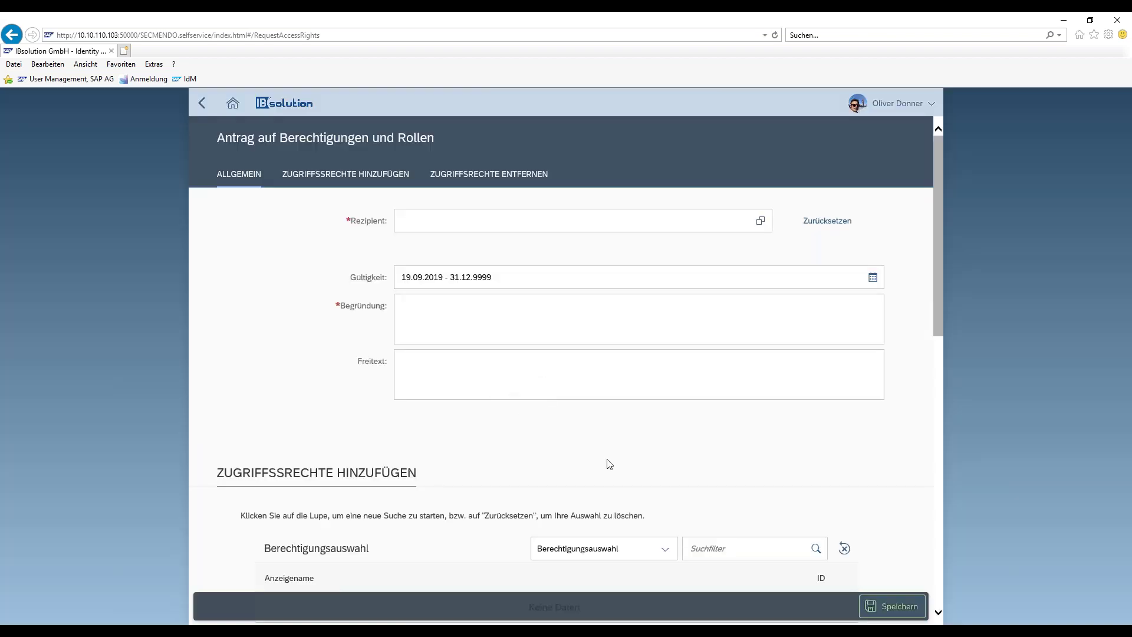
click(409, 358)
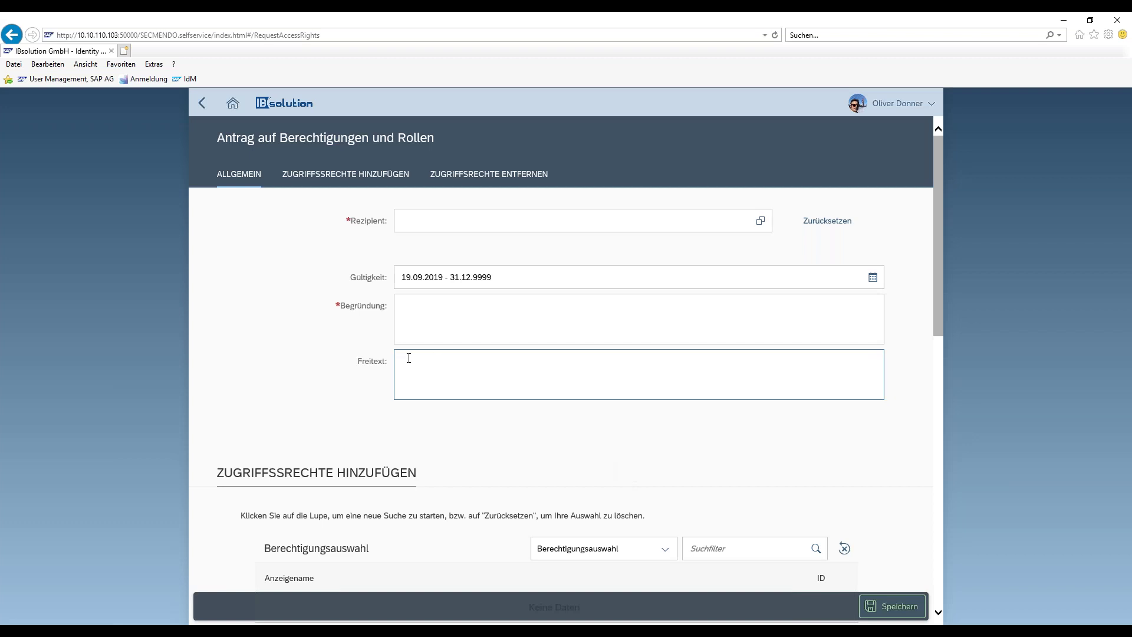
click(760, 223)
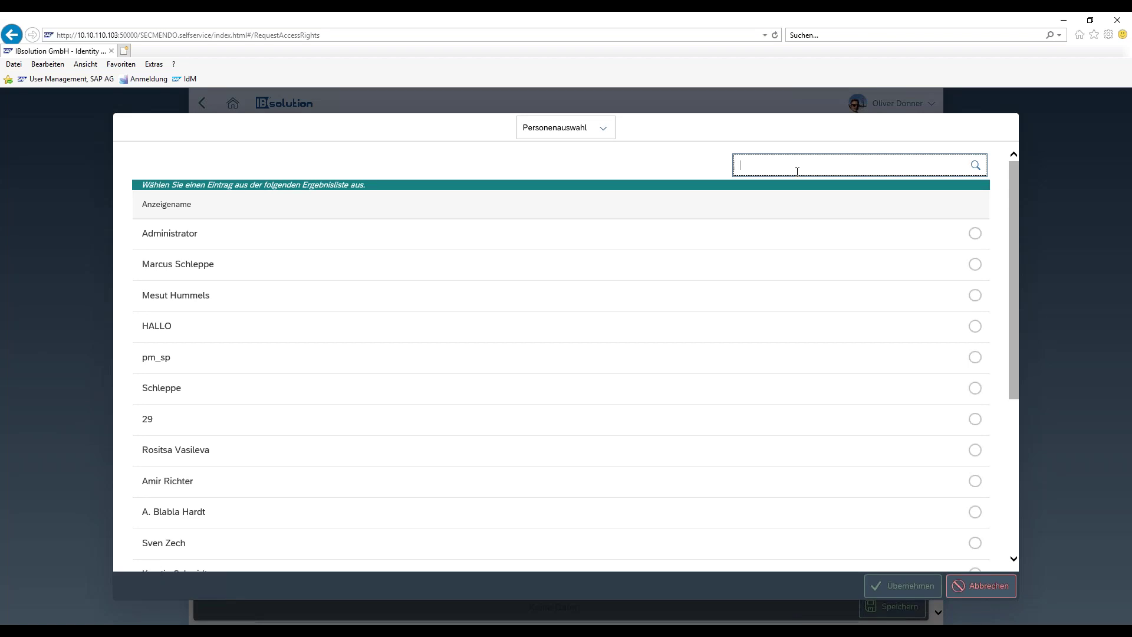
text(C784)
key(Return)
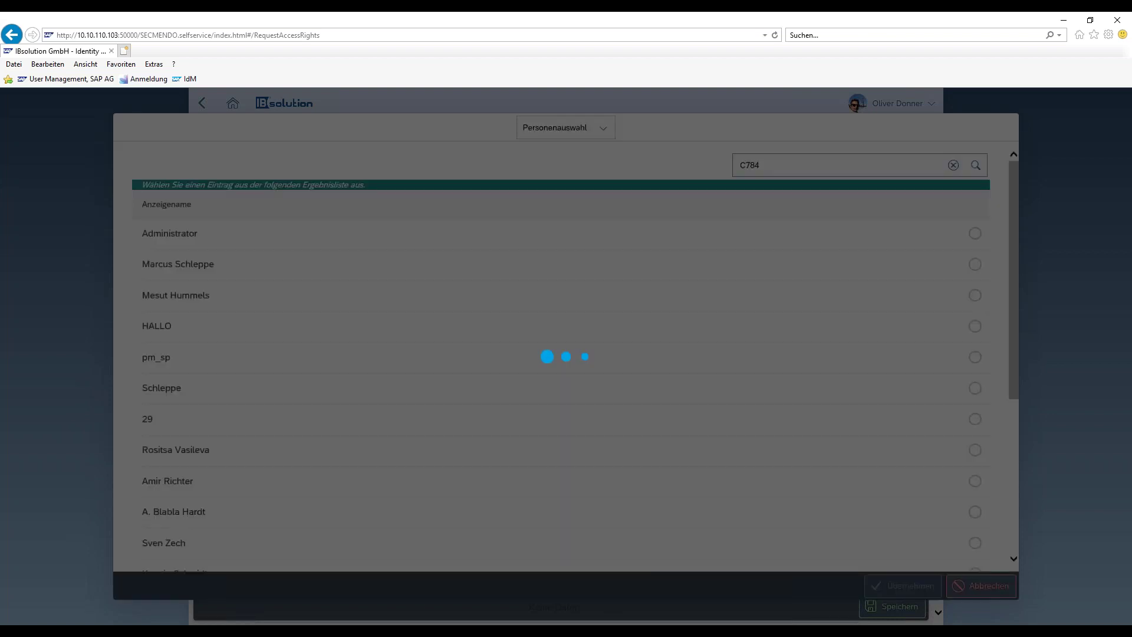
click(986, 234)
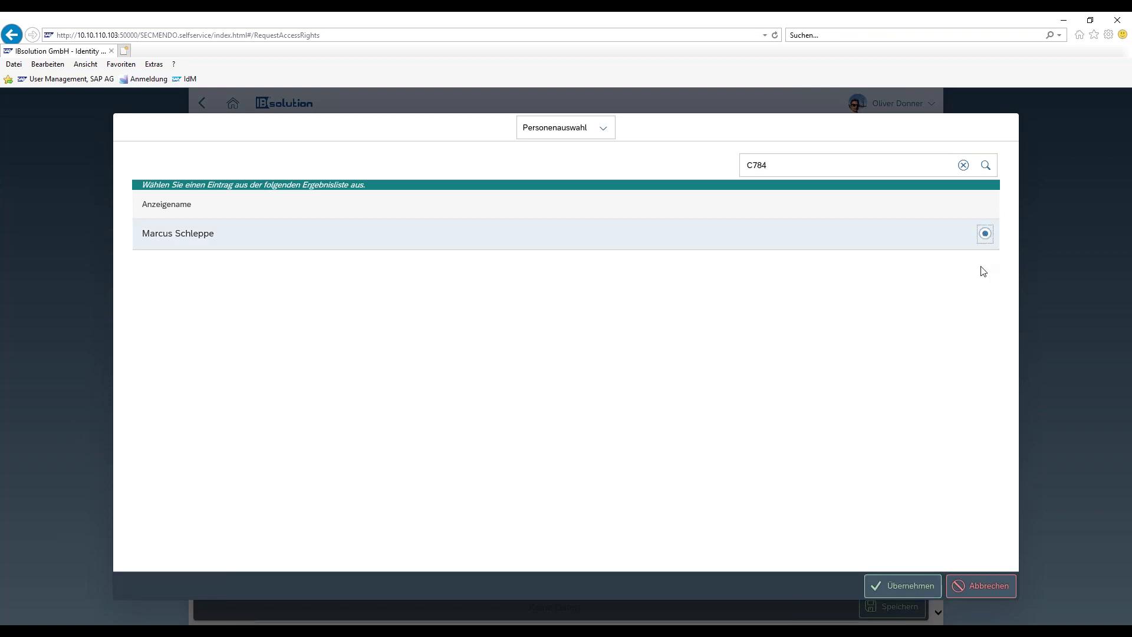
click(907, 590)
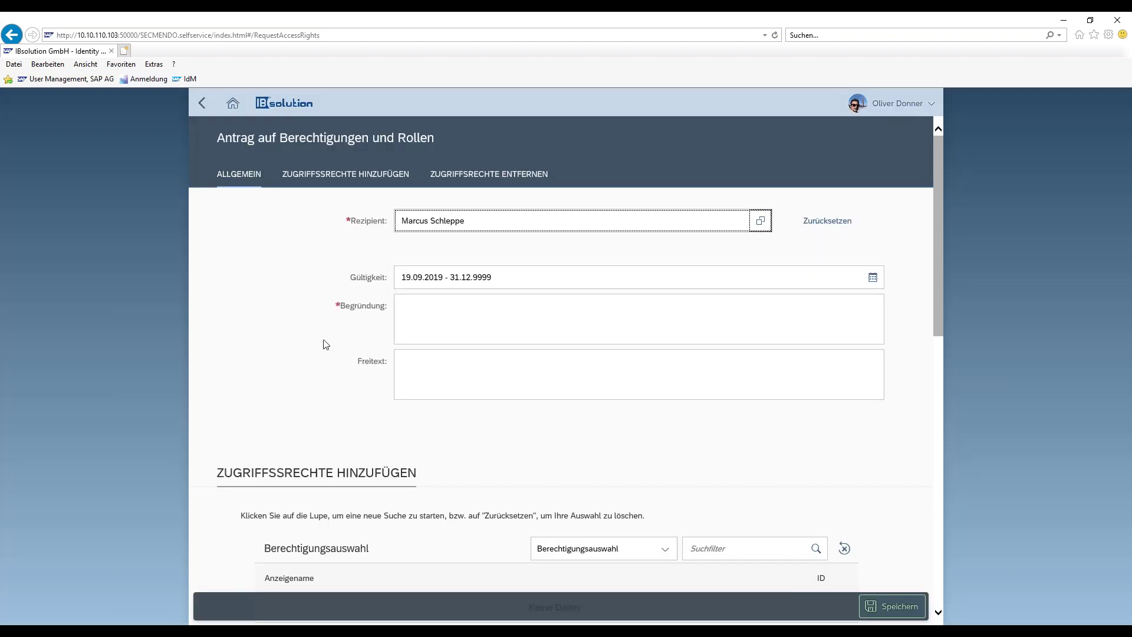
- Enter "Neue Aufgabe" as the justification (Begründung) of the authorization request
click(419, 313)
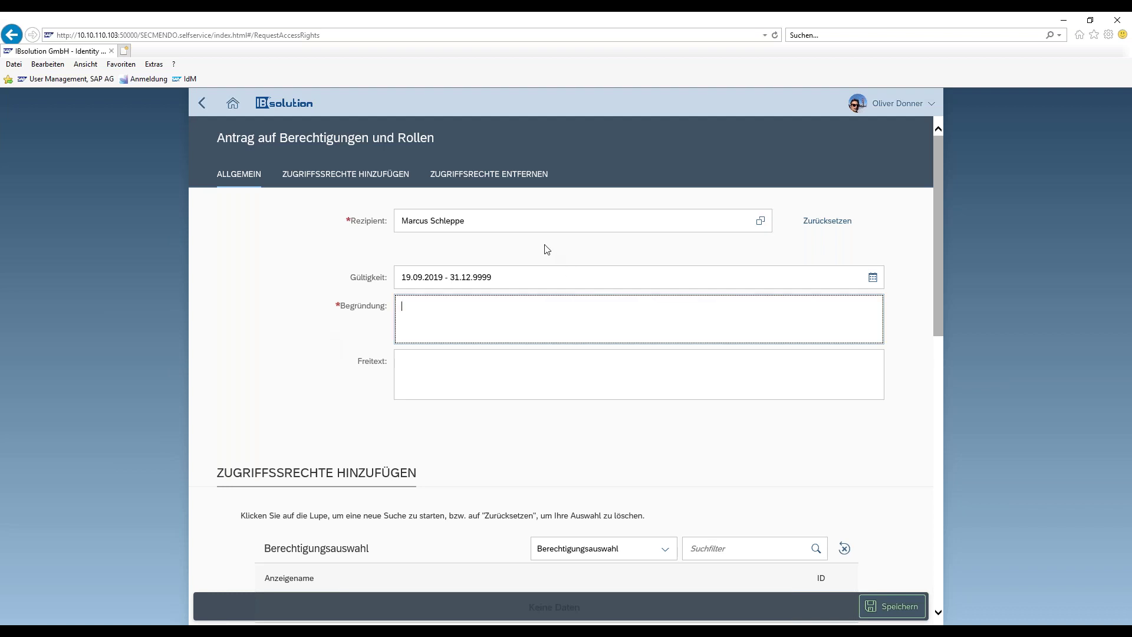
text(Neue Aufgabe)
click(506, 434)
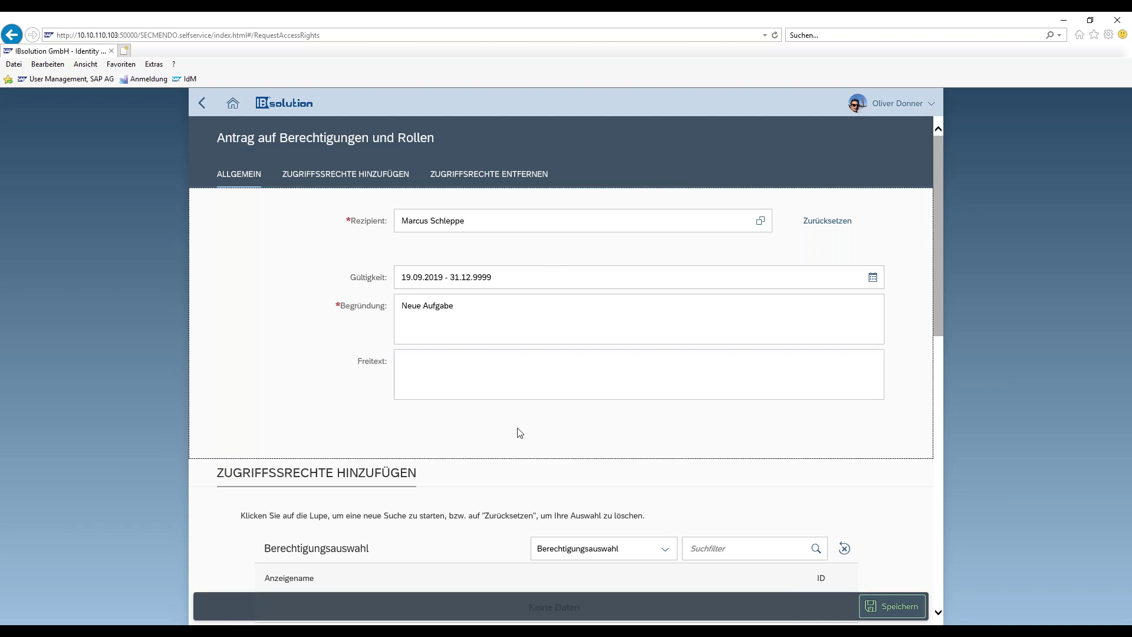
- Search authorizations for "/SAPTRX/SAP*", add /SAPTRX/SAP_AS_ADMIN-Role (D30101) to the request, and save the request
scroll(521, 431, down, 3)
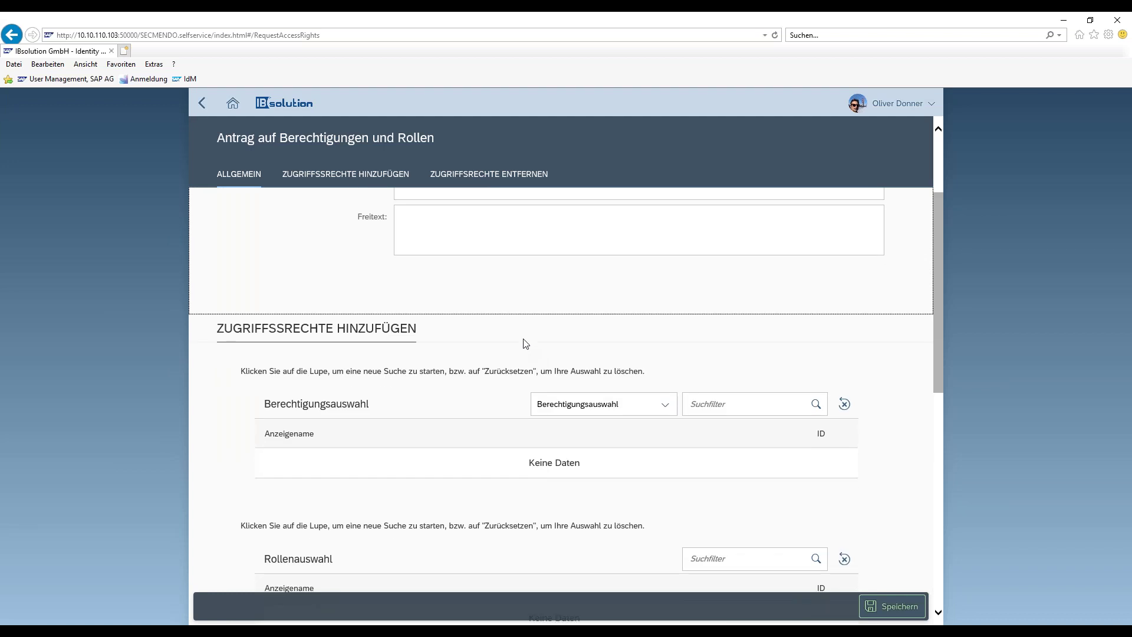
scroll(525, 343, down, 1)
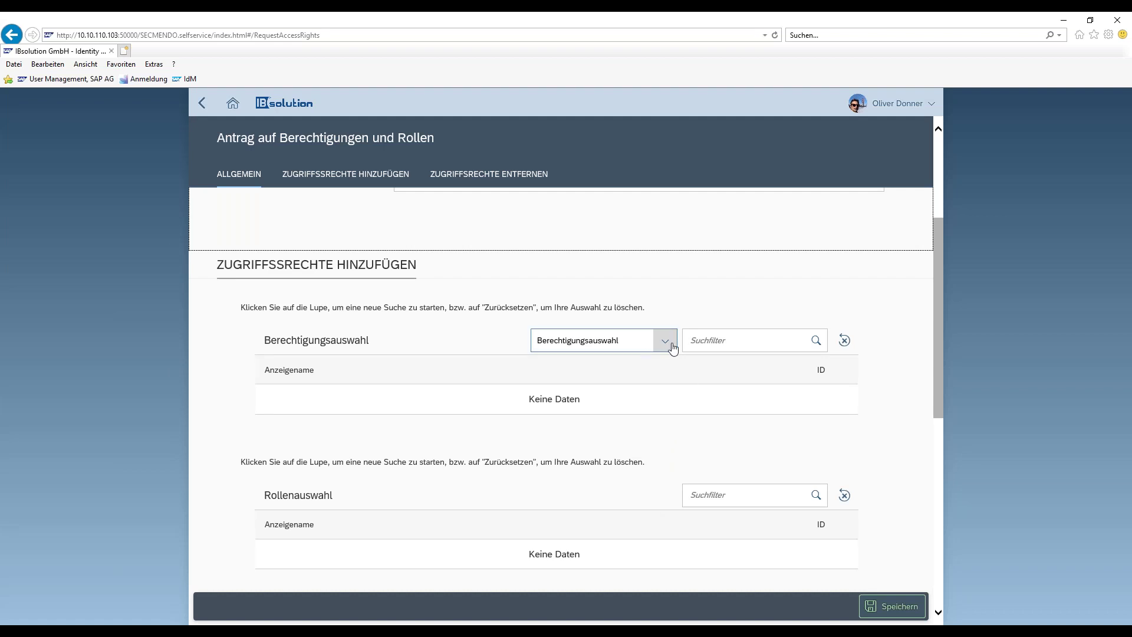
click(719, 350)
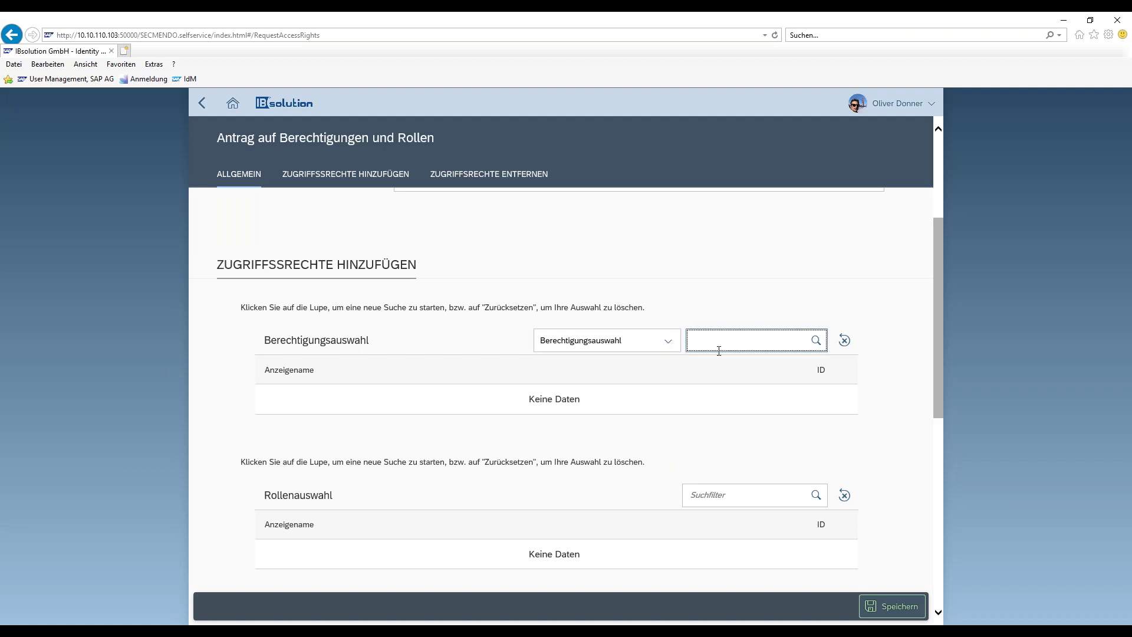
text(/SAPTRX/SAP*)
key(Return)
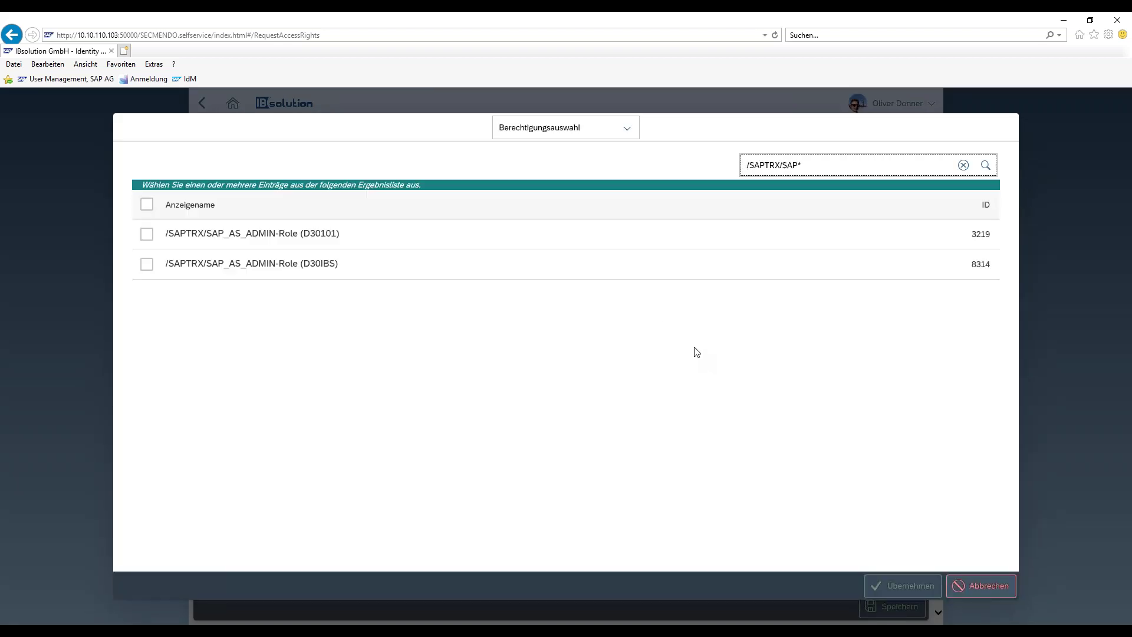
click(146, 236)
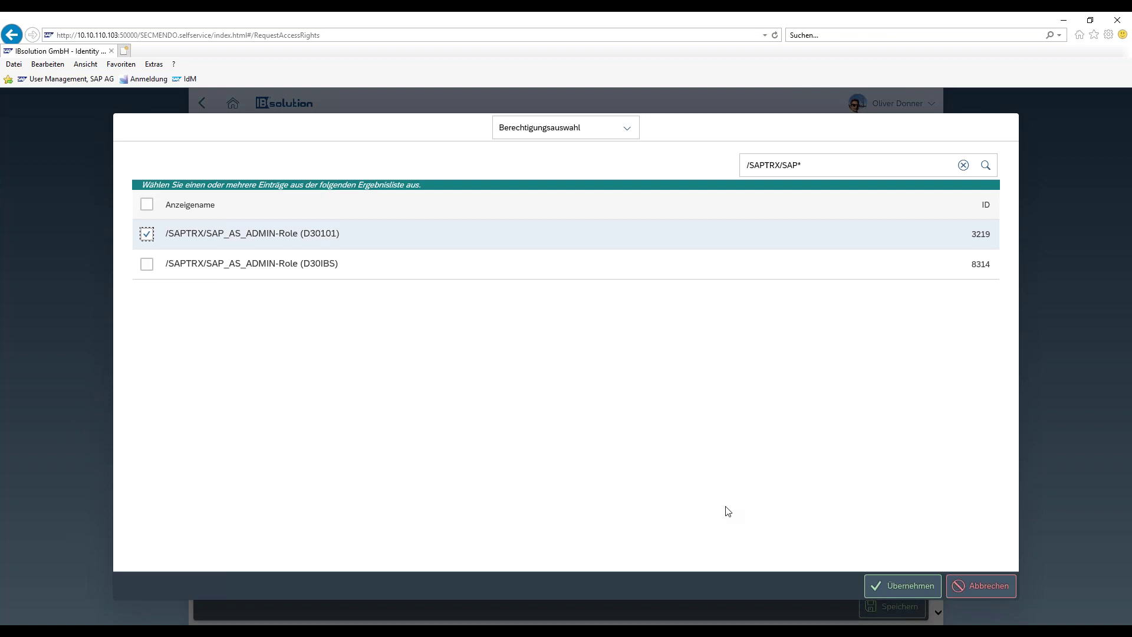
click(896, 590)
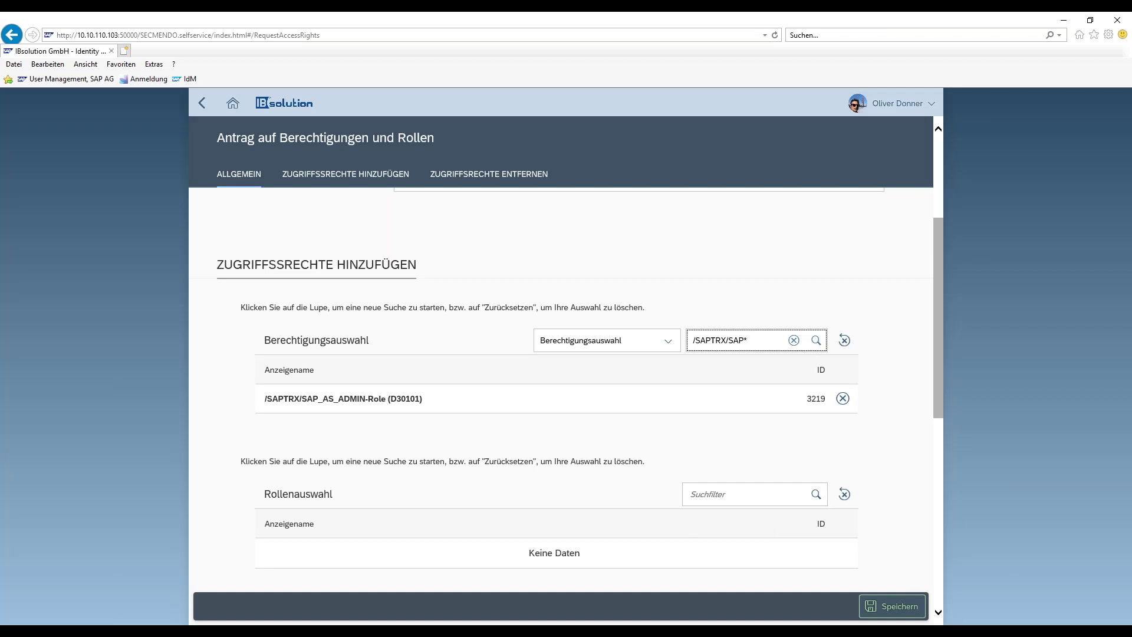
click(883, 607)
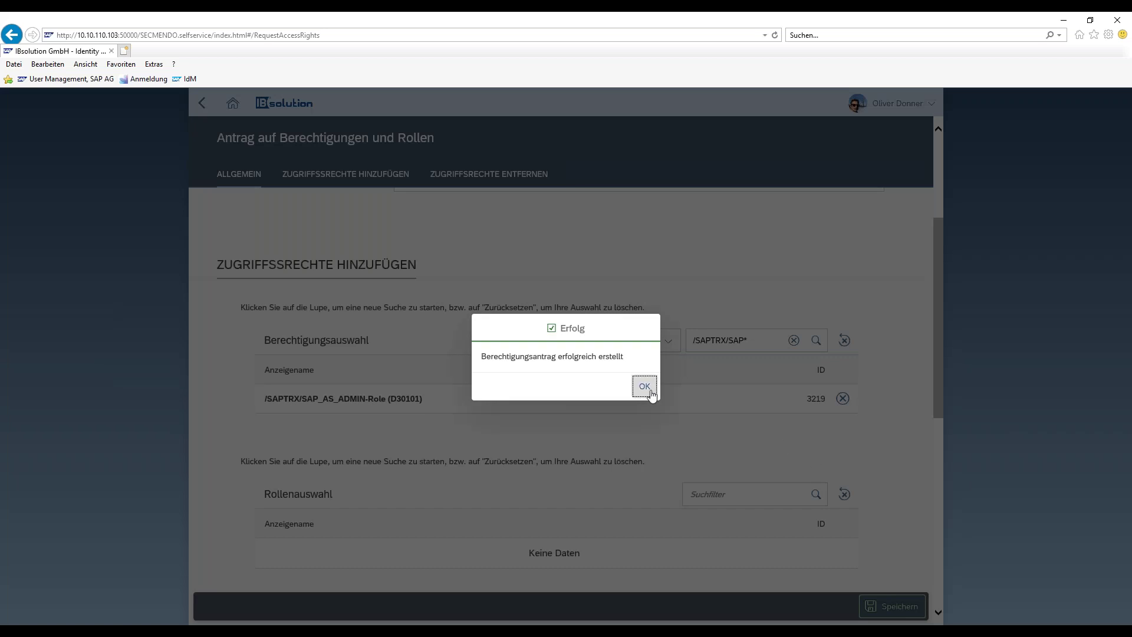
click(646, 388)
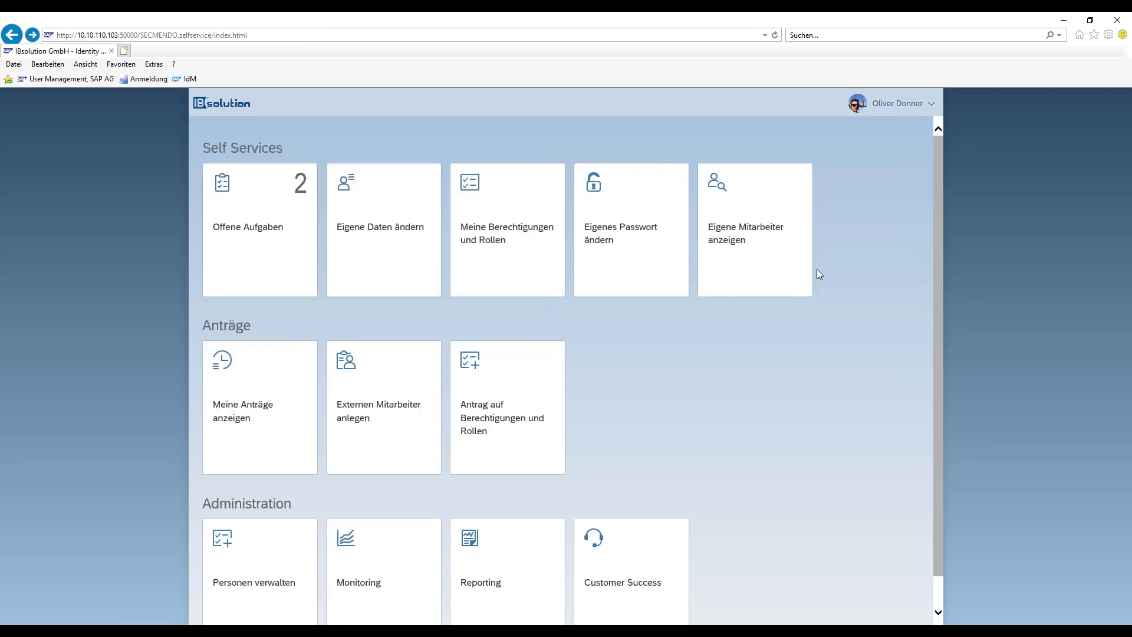
- Minimize the self-service window and switch to the Firefox window showing the SAP Startseite
click(1064, 21)
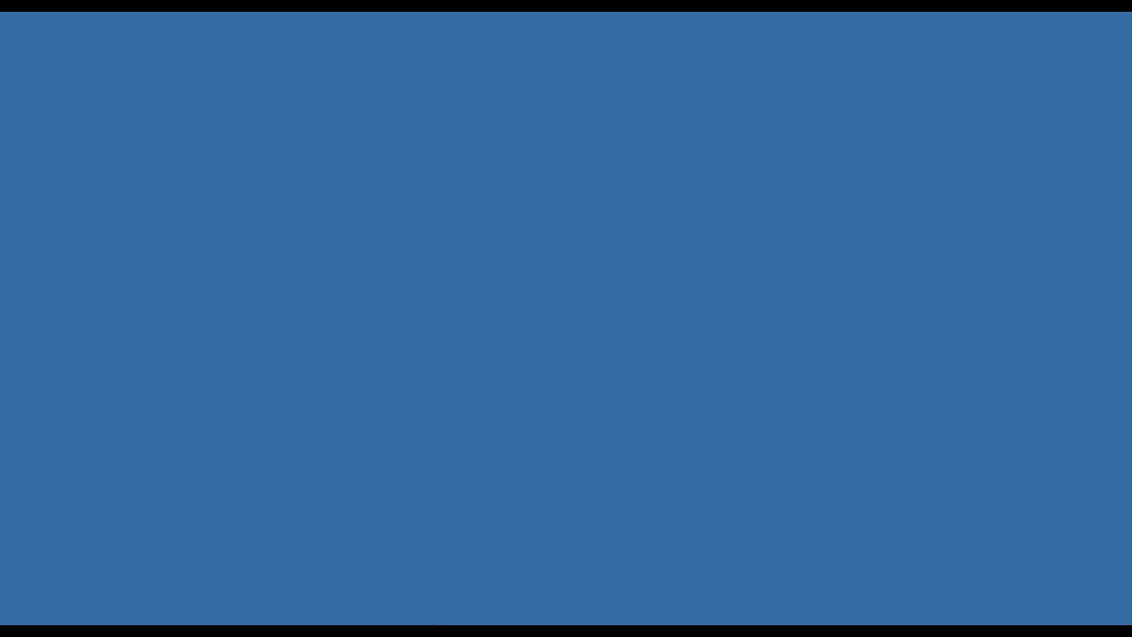
mouse_move(435, 624)
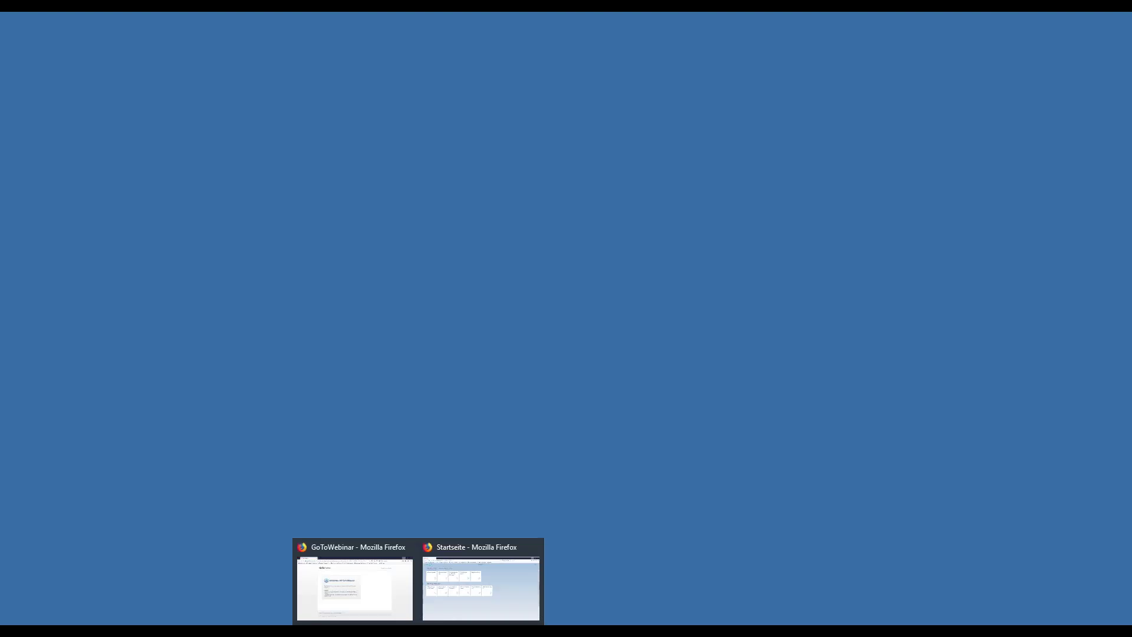
click(458, 595)
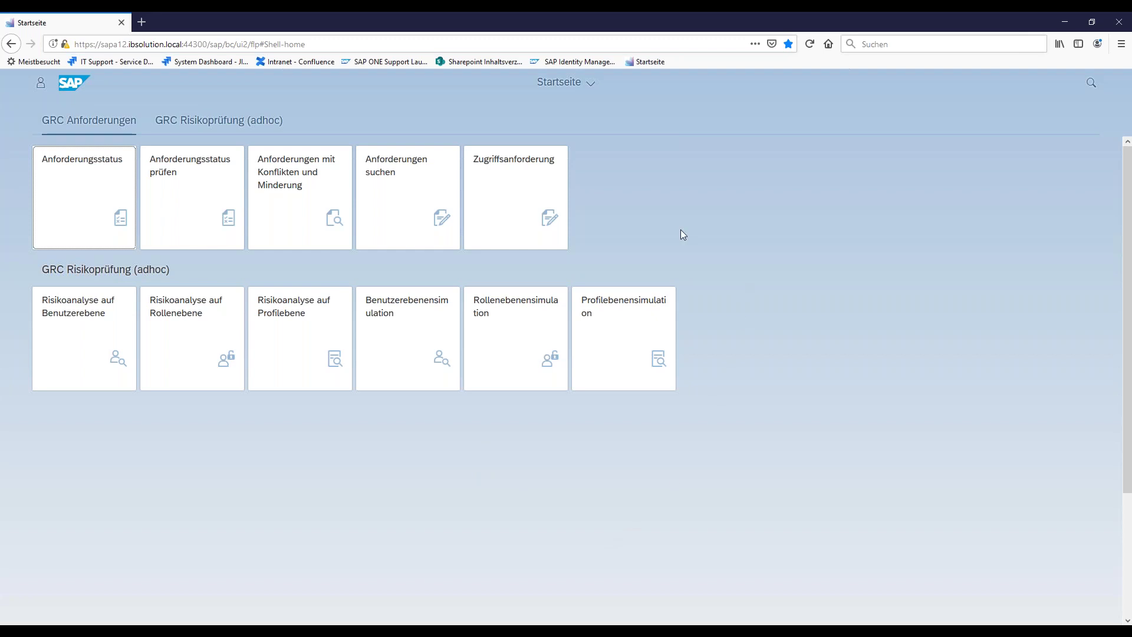
- Launch the Zugriffsanforderung app and sign in to the SAP server with the demo account's user name and password
click(515, 185)
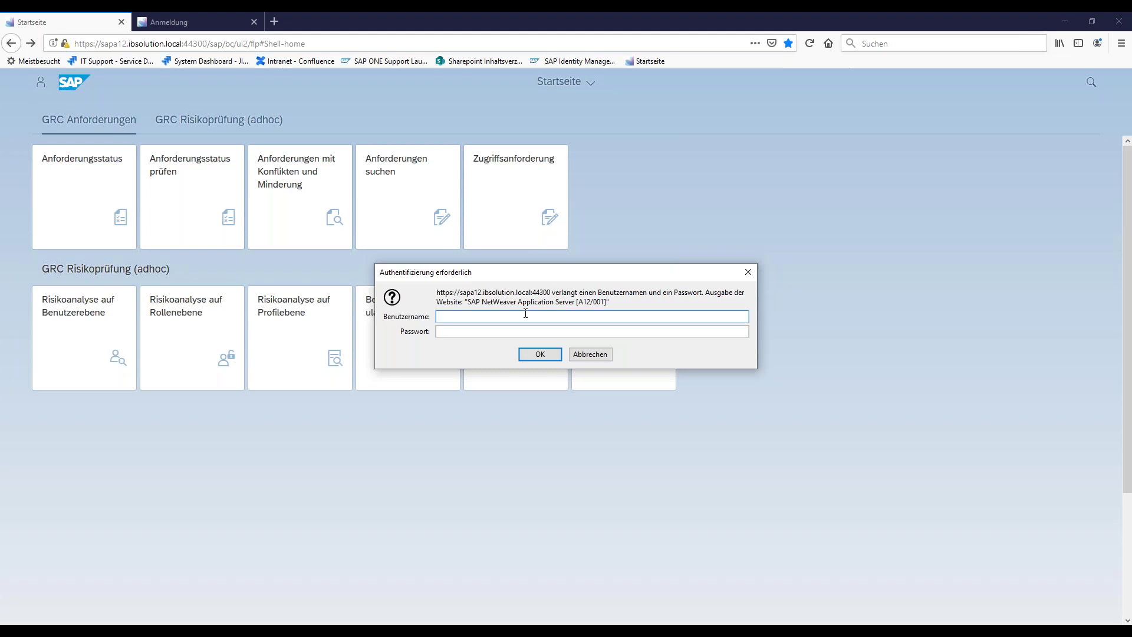
text(grc_demo)
key(Tab)
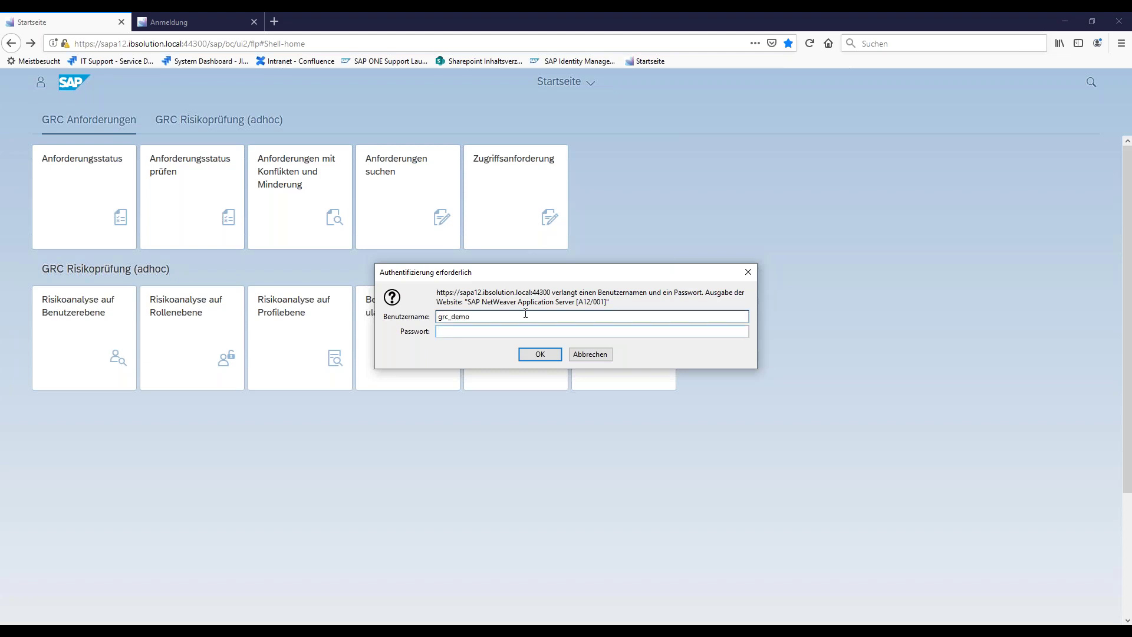
text(•••••••)
key(Return)
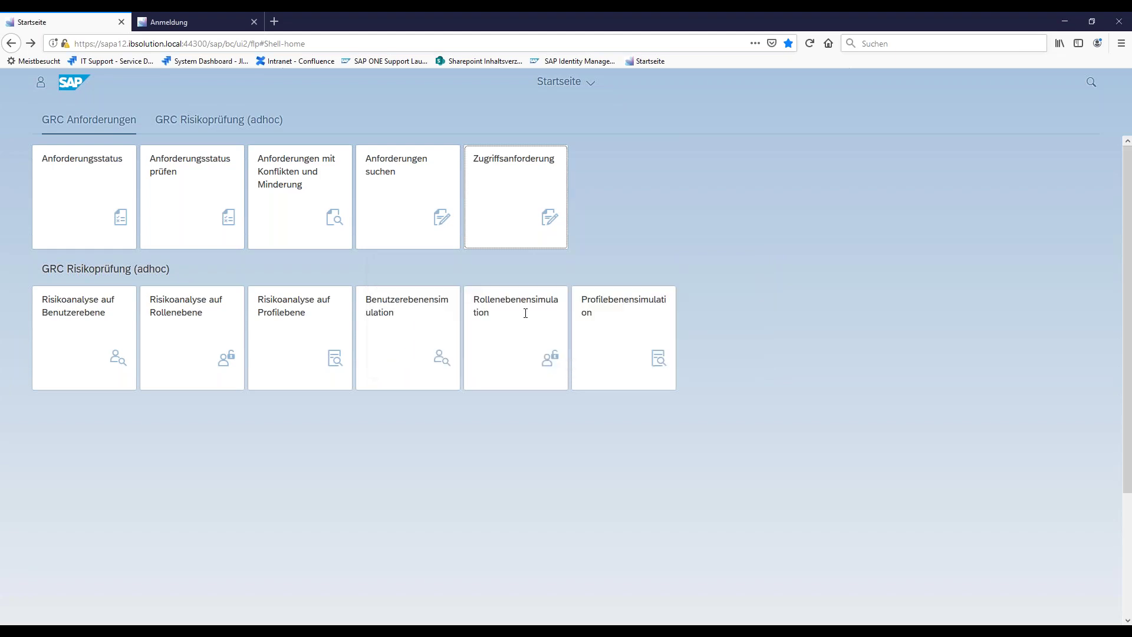
- Close the leftover Anmeldung page and reopen the Zugriffsanforderung form from the Startseite
click(196, 25)
click(254, 21)
click(501, 190)
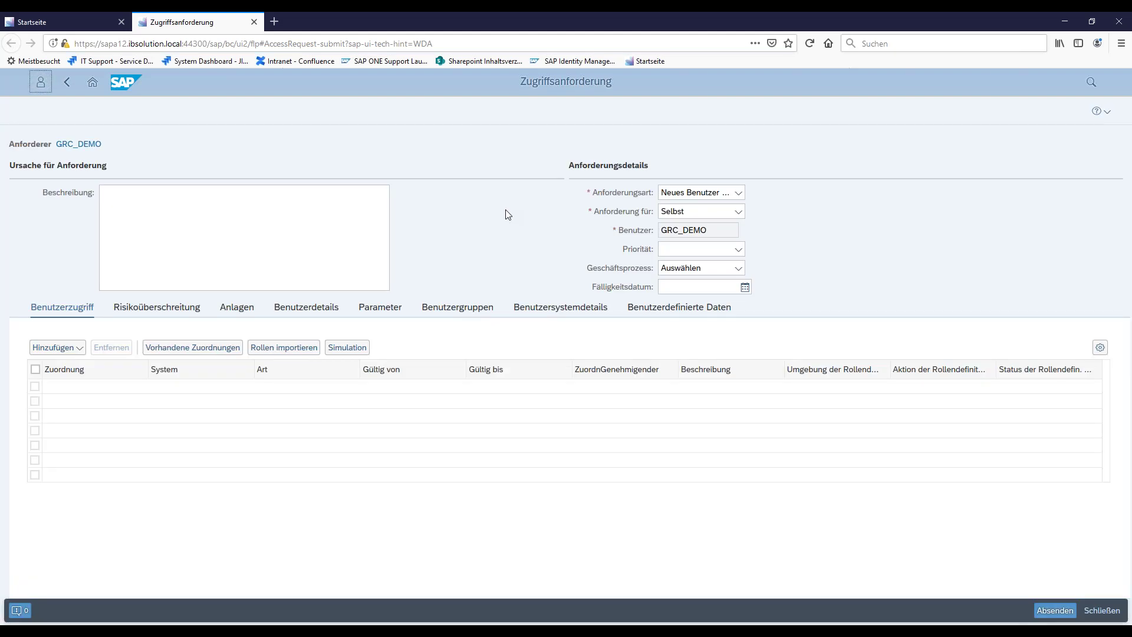
- Enter "Neue Berechtigung da neue Aufgabe" as the description of the access request
click(156, 214)
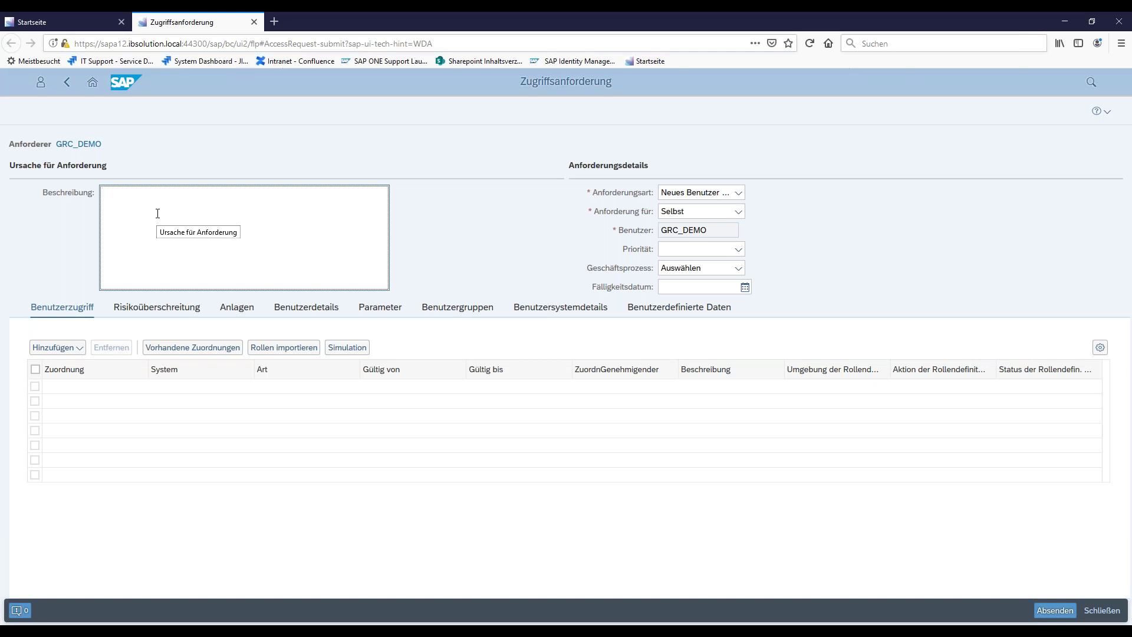
text(N)
text(ue)
key(BackSpace)
text(eue Berechtigung da neue Aufag)
key(BackSpace)
key(BackSpace)
text(gabe)
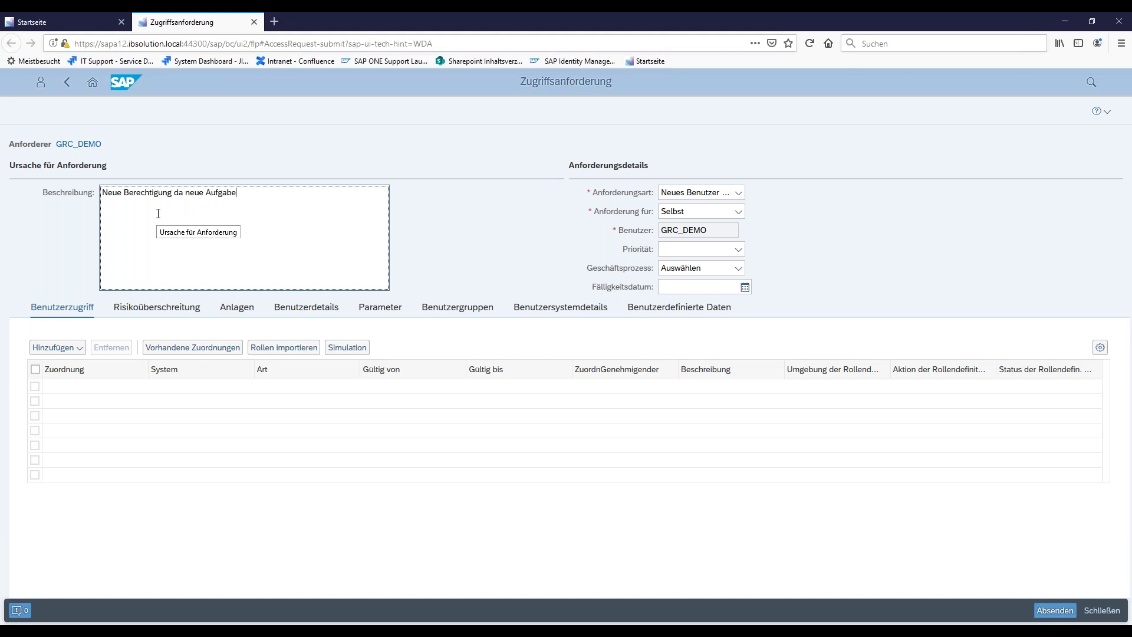
- Set the Anforderungsart to "Benutzerkonto ändern" and Anforderung für to "Andere"
click(741, 197)
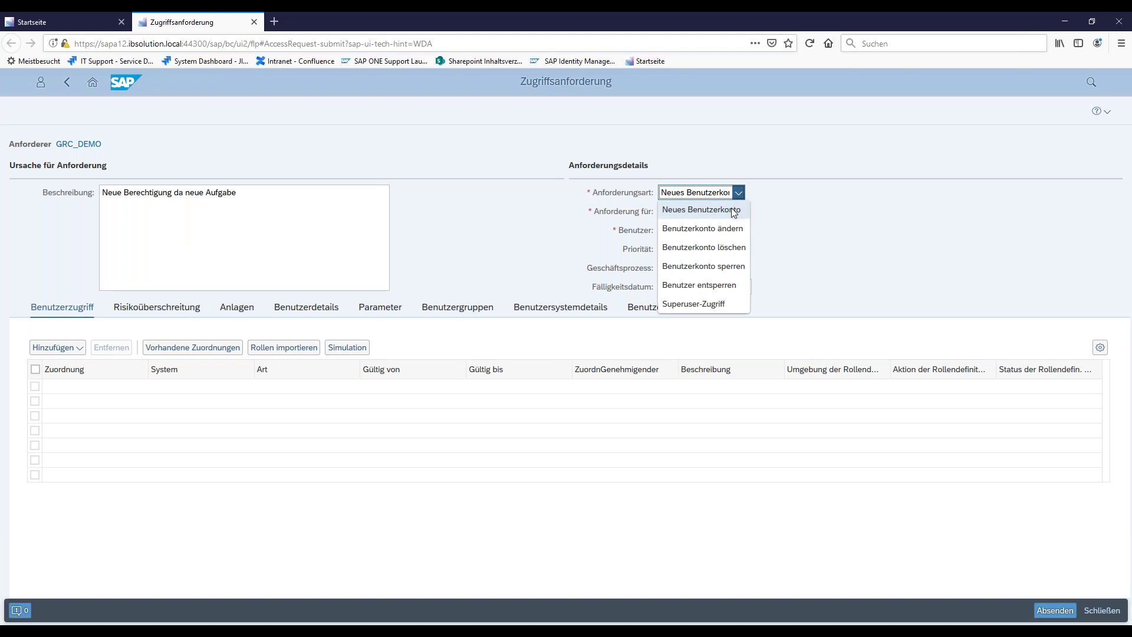
click(727, 234)
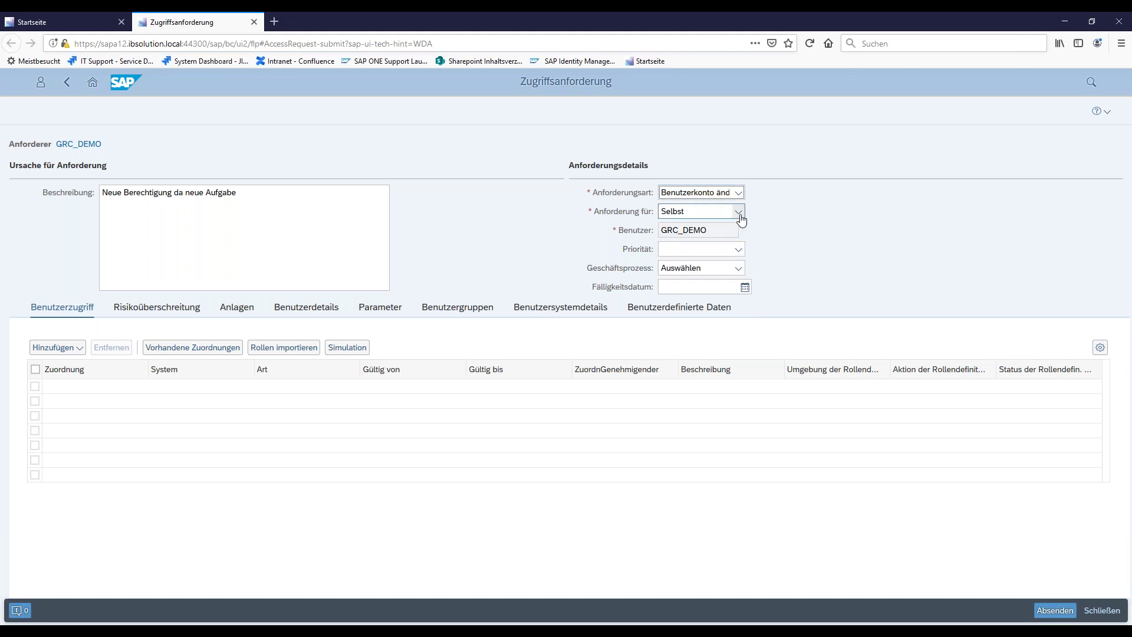
click(738, 212)
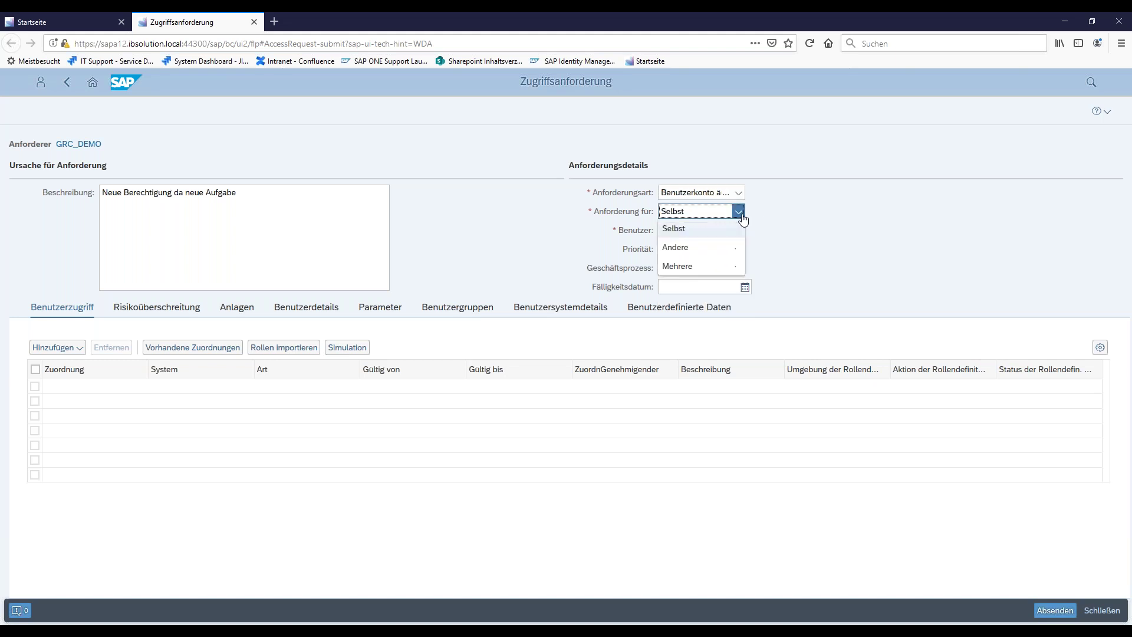
click(718, 252)
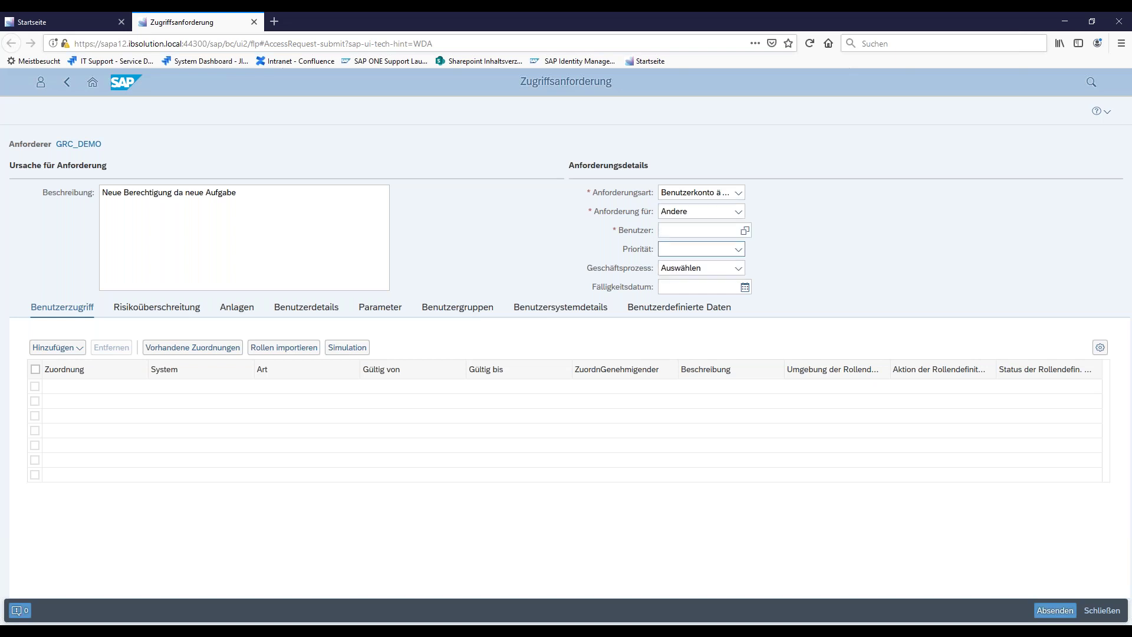
- Look up the employee by user ID and assign them as the Benutzer of the access request
click(746, 230)
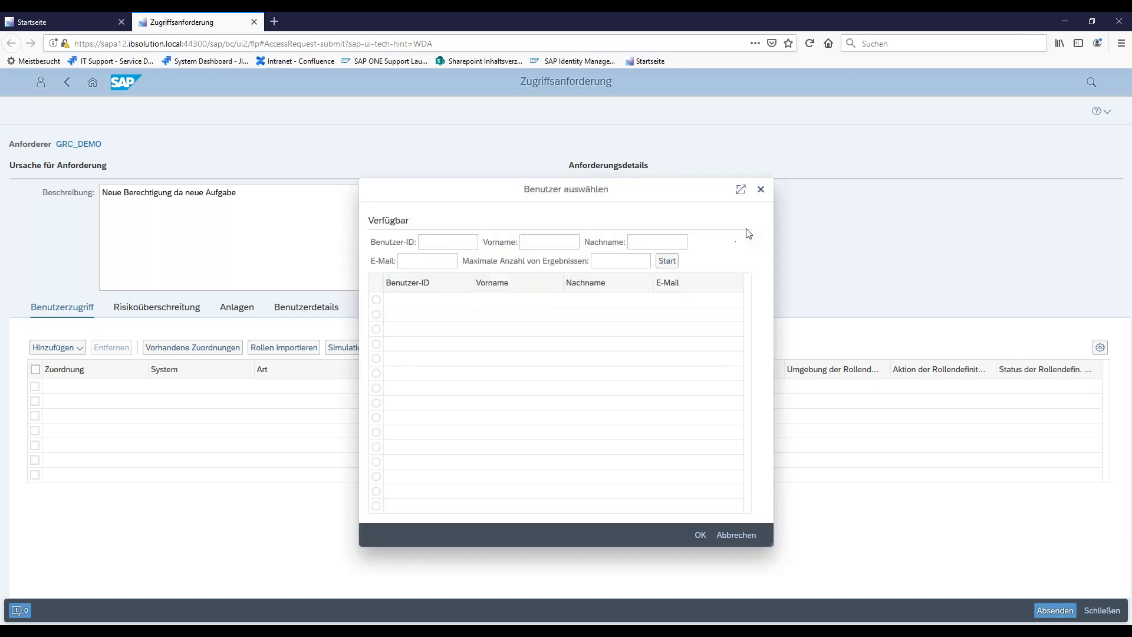
click(452, 243)
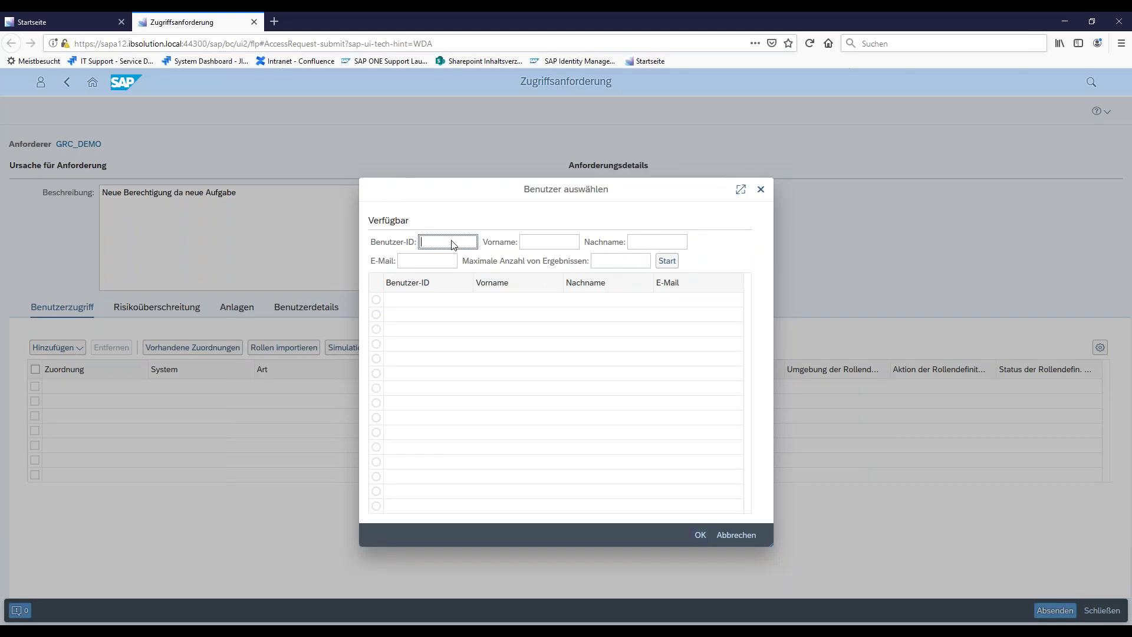
text(c784)
key(Return)
click(376, 299)
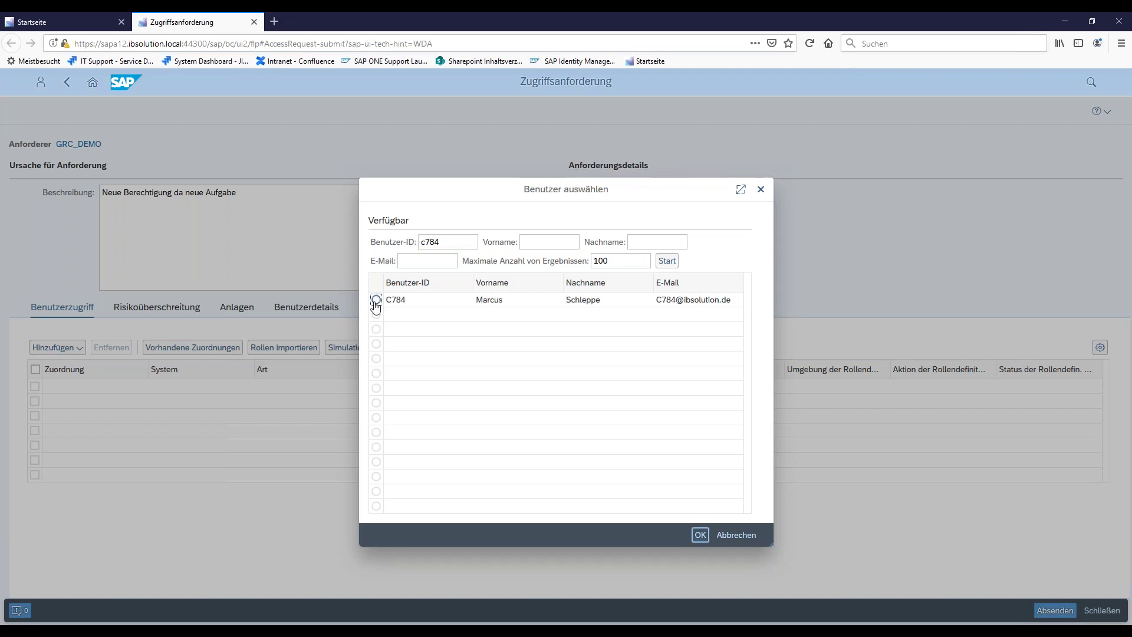
click(701, 535)
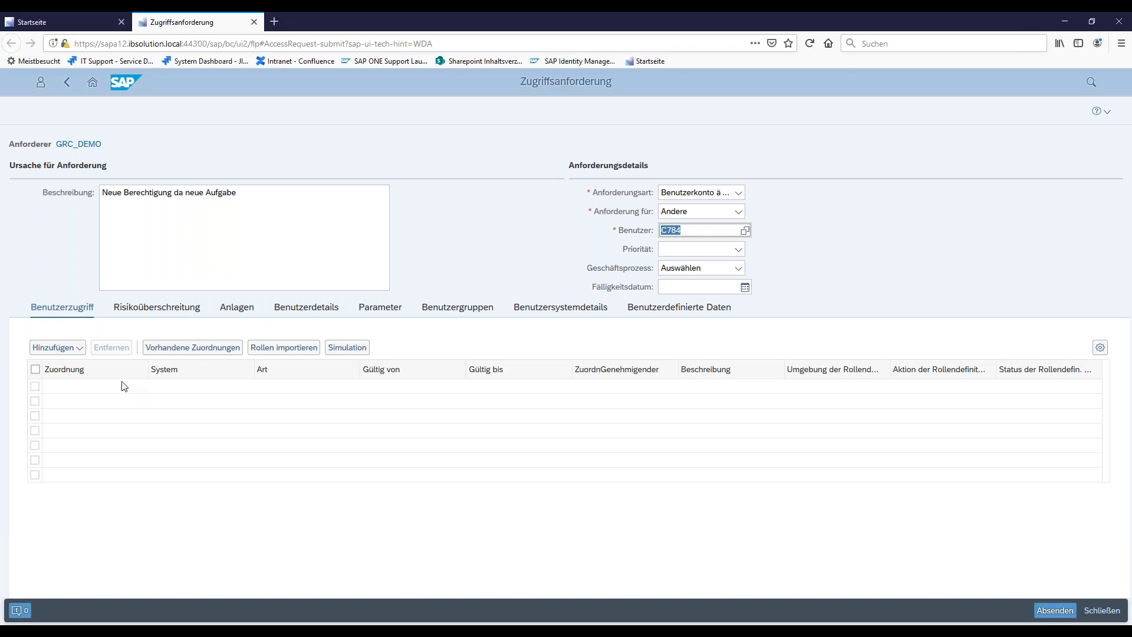
- Add the role /SAPTRX/SAP_AS_ADMIN for system D30CLNT101 to the access request
click(80, 353)
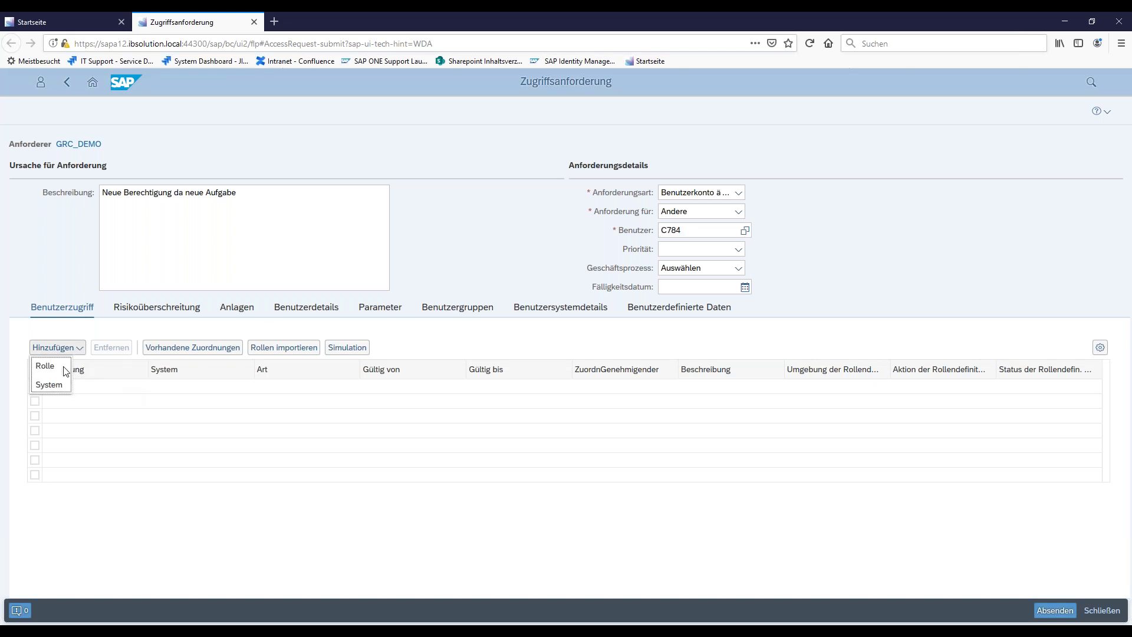
click(47, 364)
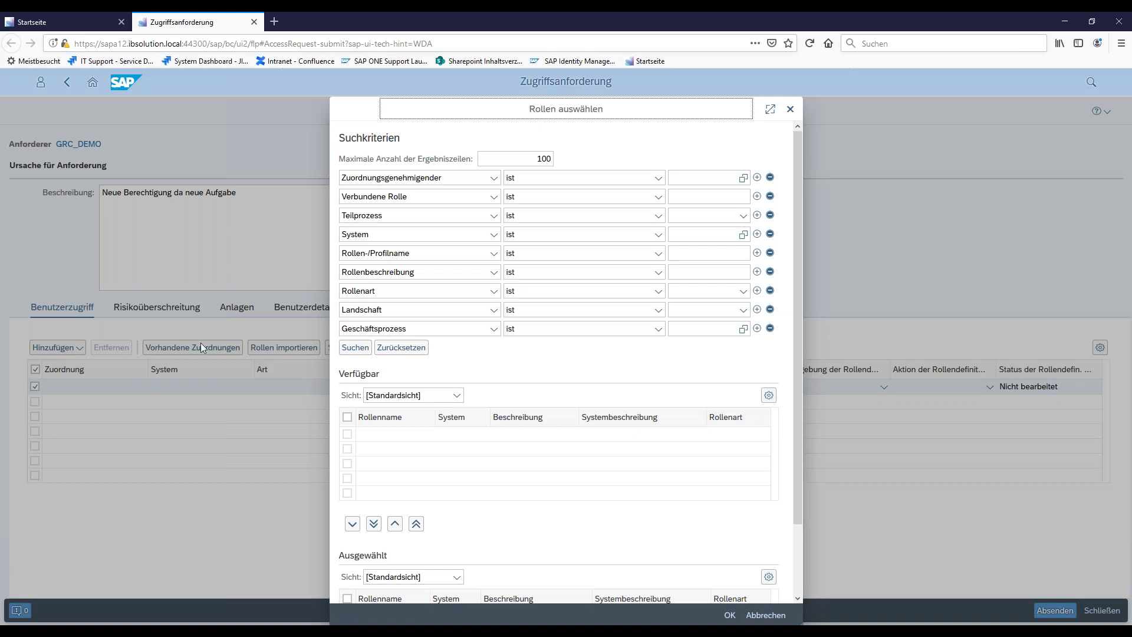
click(355, 348)
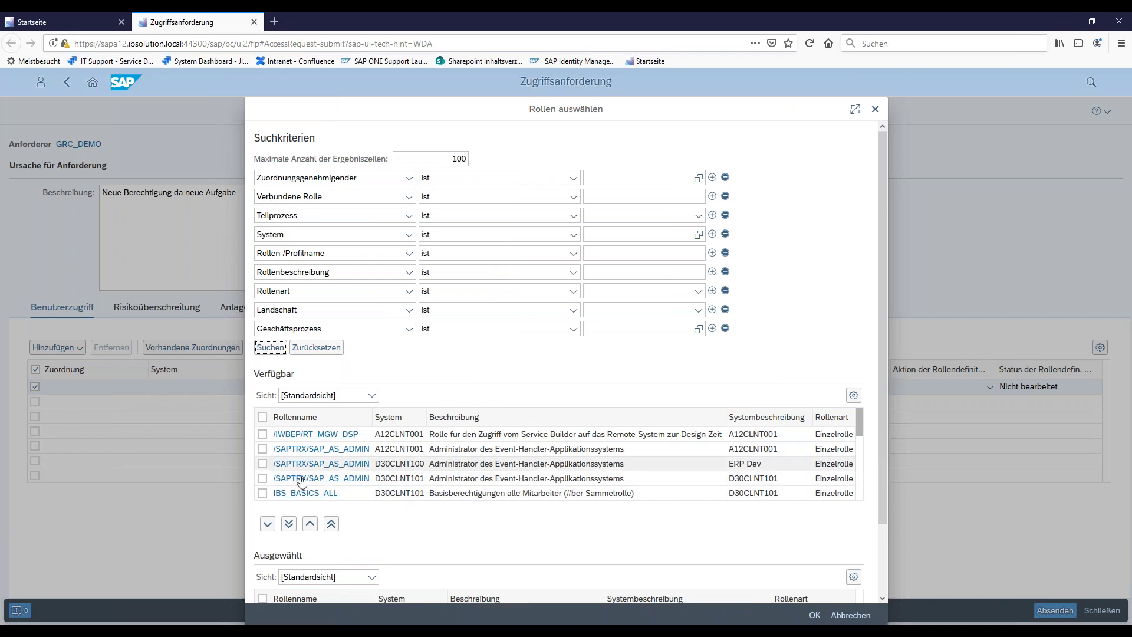
click(262, 480)
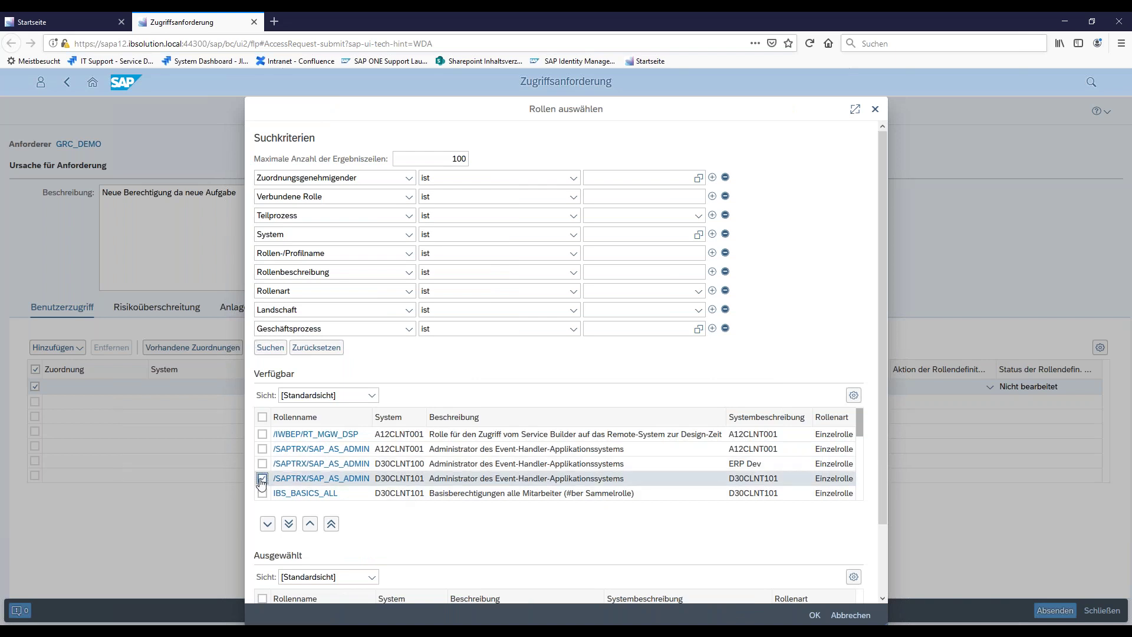
click(267, 523)
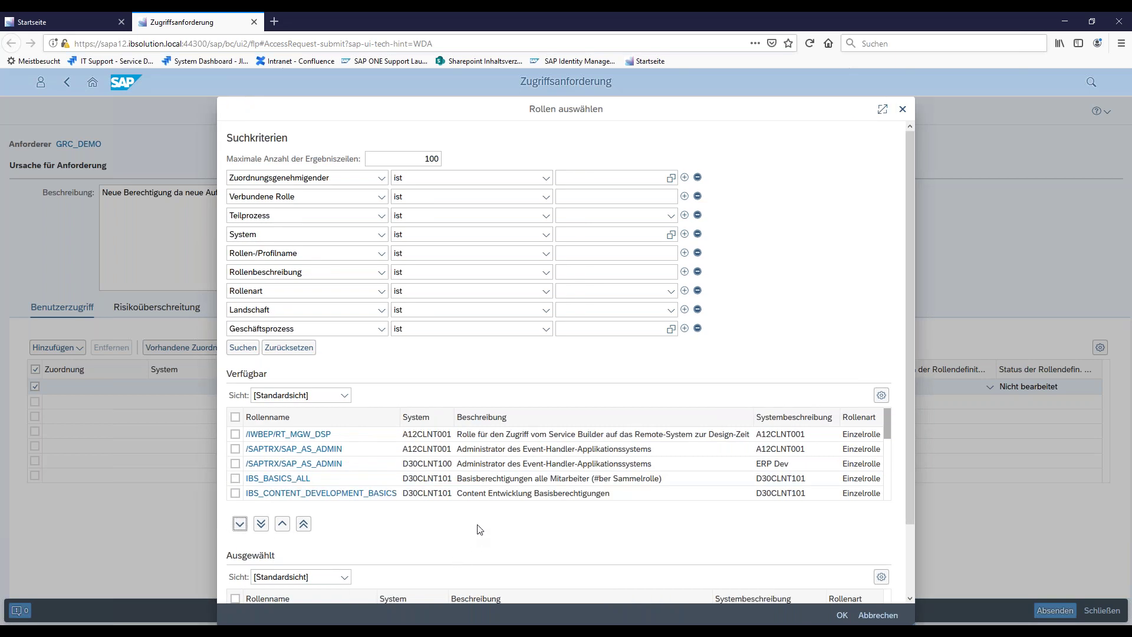
scroll(478, 527, down, 3)
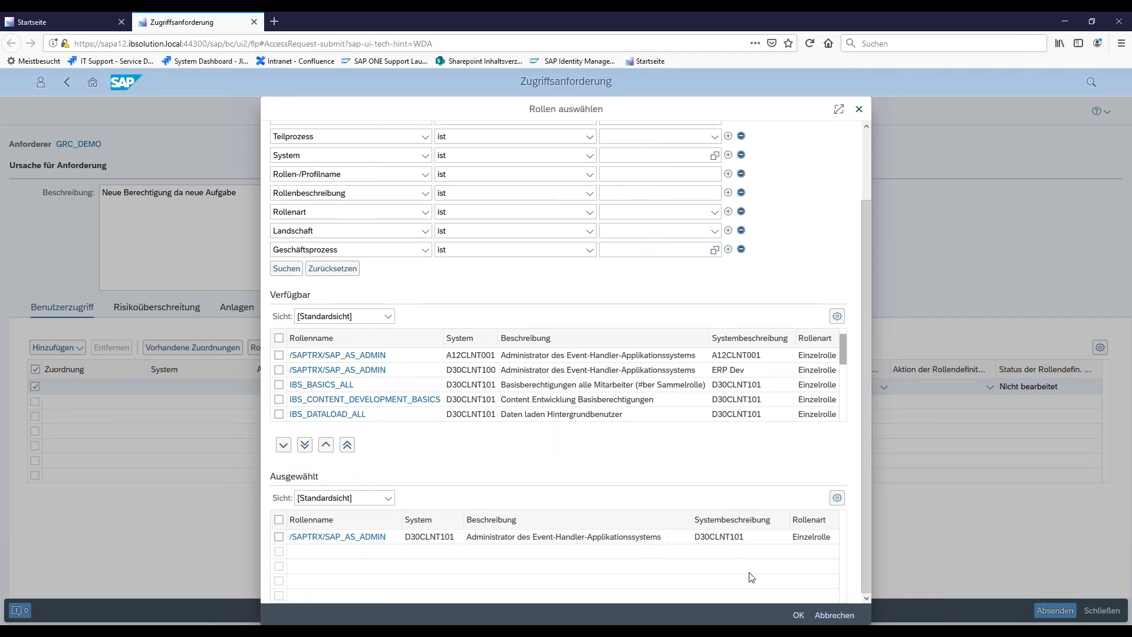
click(798, 615)
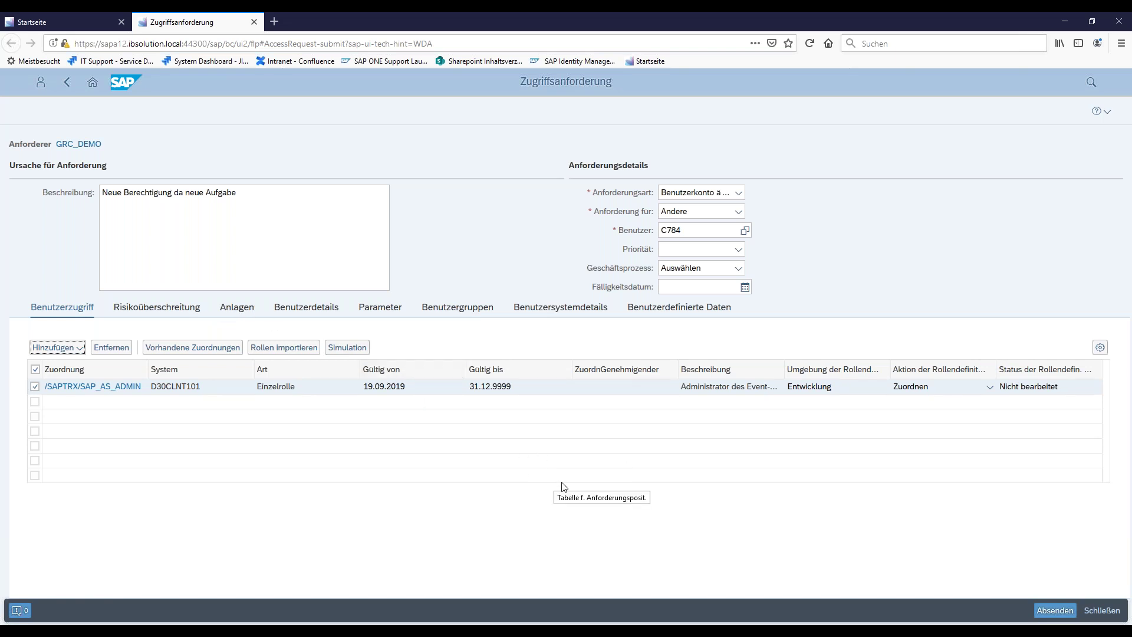
- Submit the access request and close the Zugriffsanforderung page
click(1064, 613)
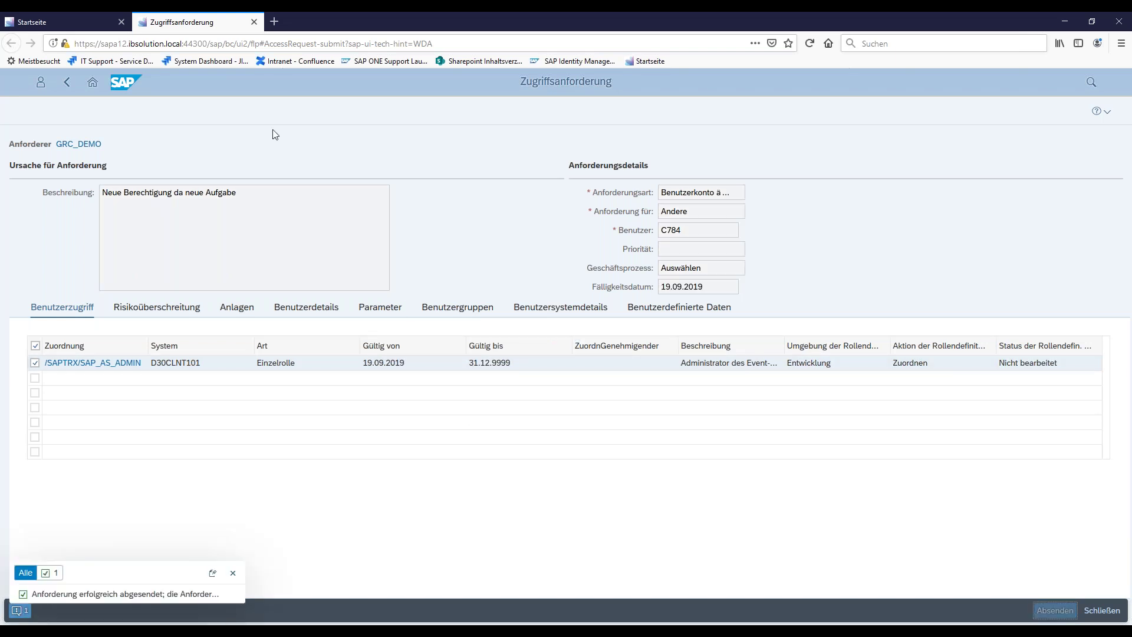
click(254, 24)
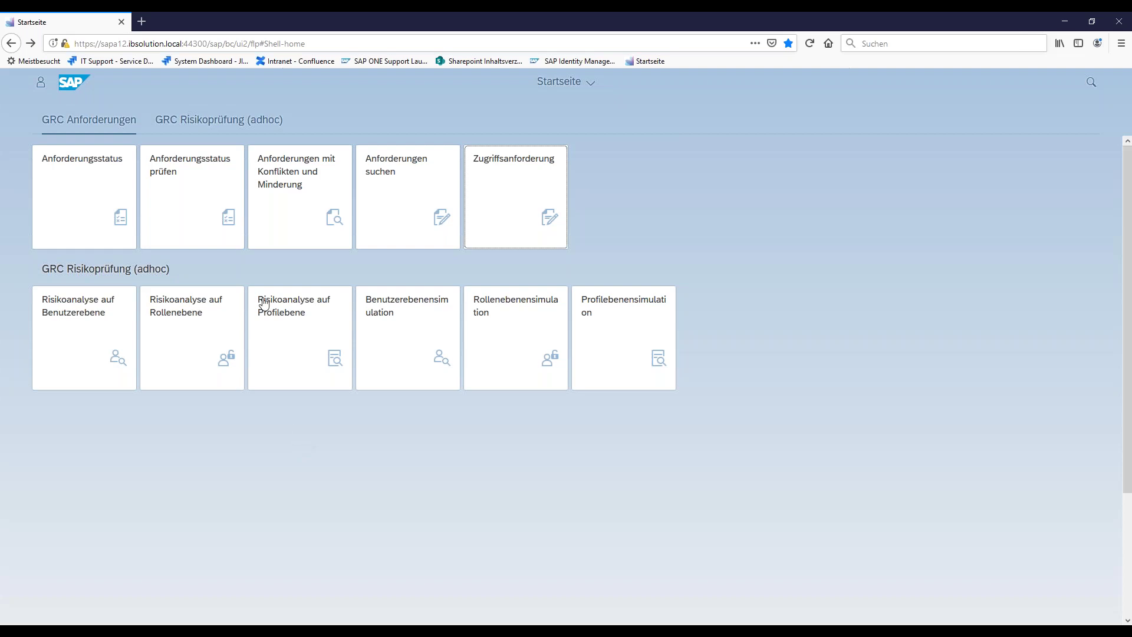
- Check the approvers and status of the role requested under "Neue Berechtigung da neue Aufgabe", and return to the Startseite
click(187, 204)
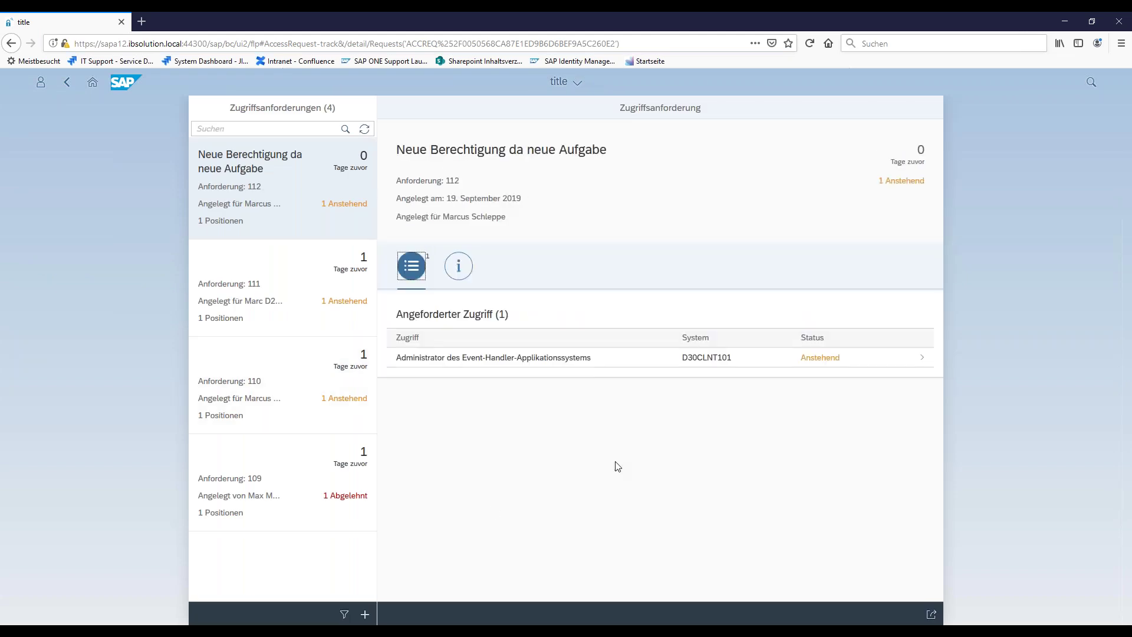
click(661, 364)
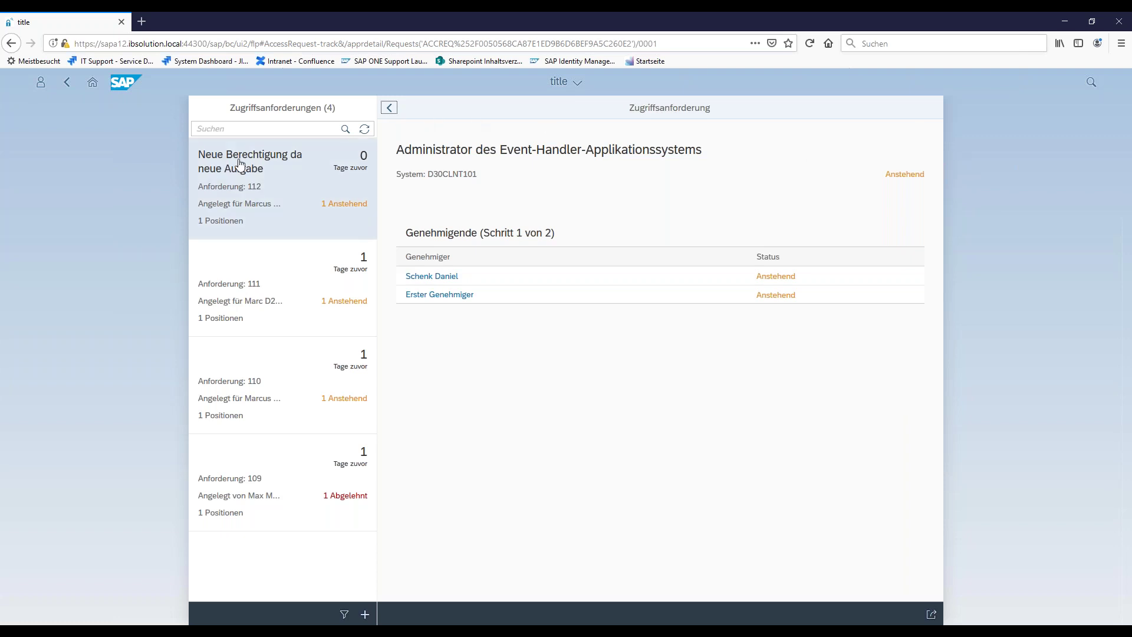
click(69, 89)
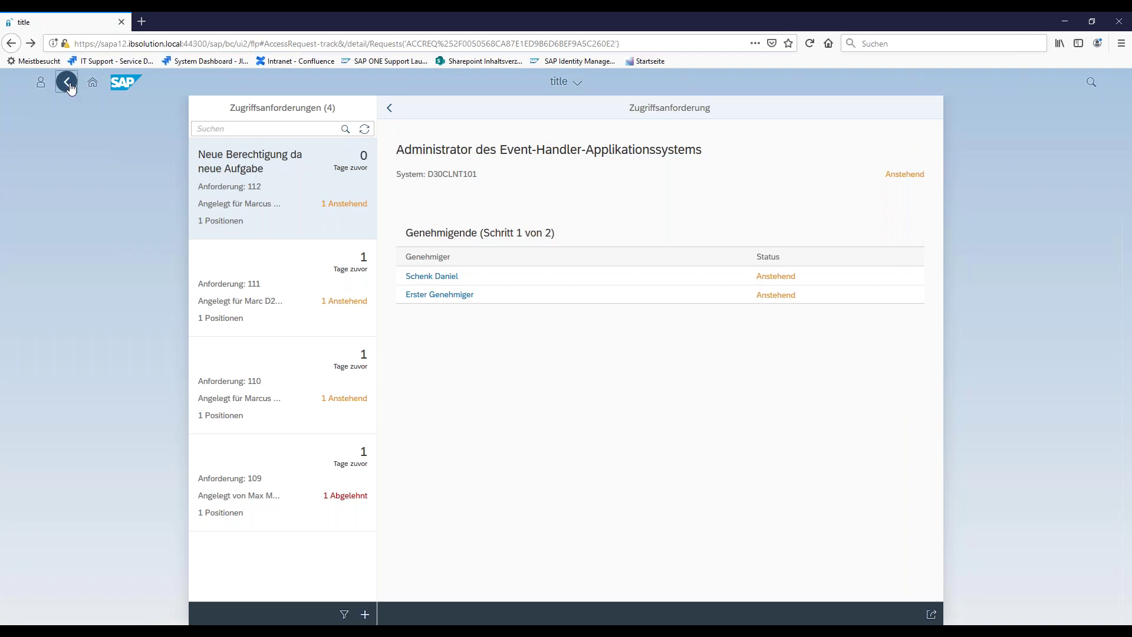
click(92, 83)
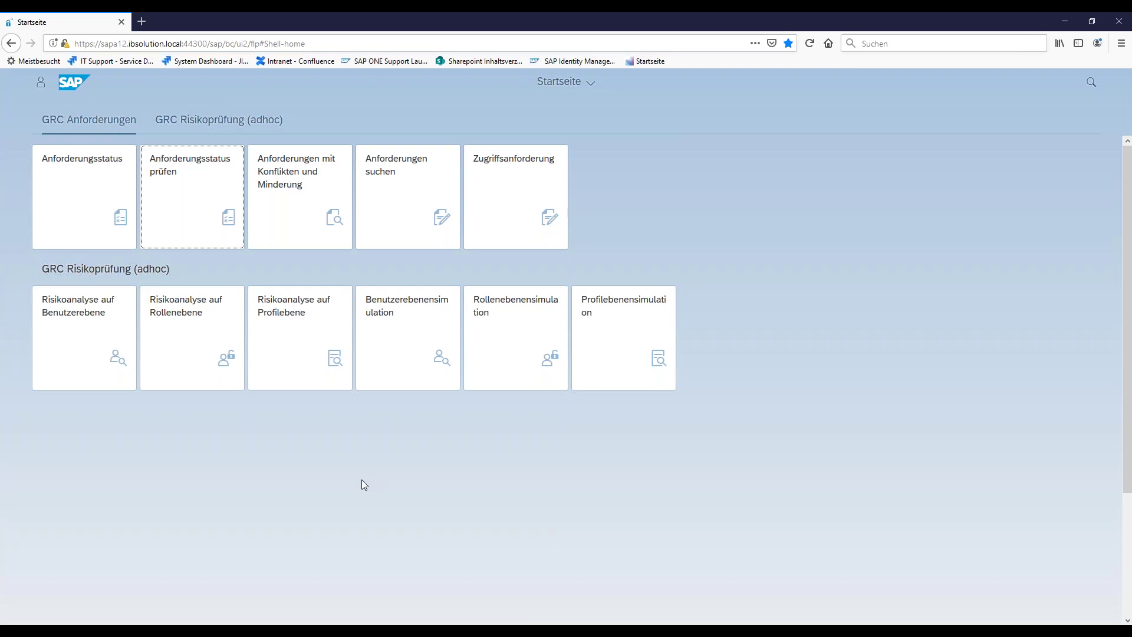
- Log the requester off from the launchpad and confirm the logoff
click(41, 84)
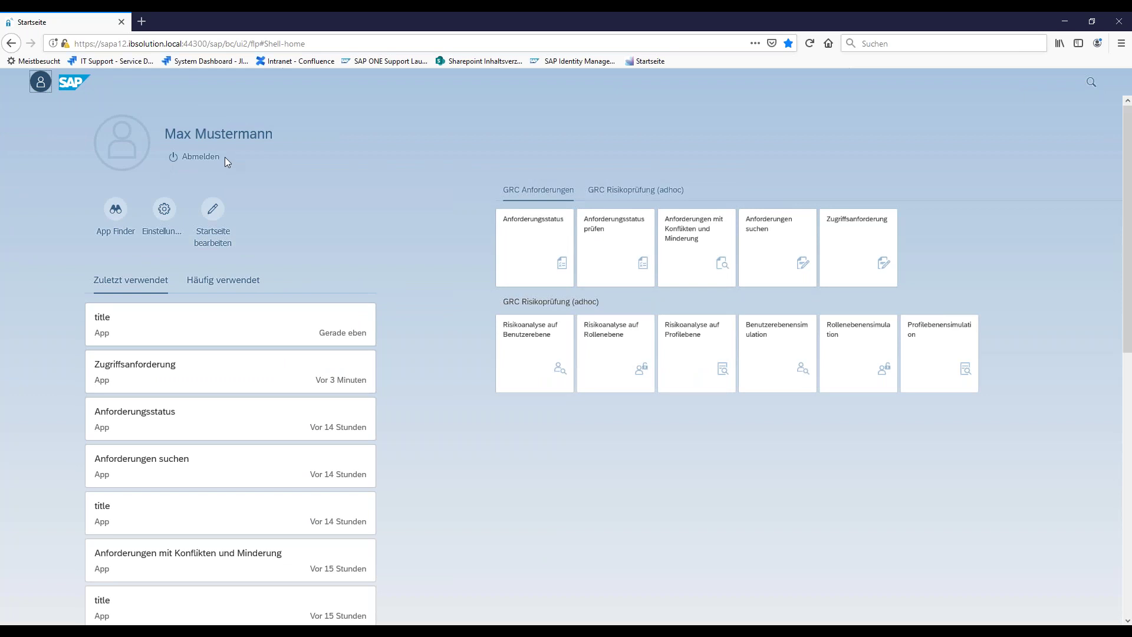
click(217, 157)
click(599, 375)
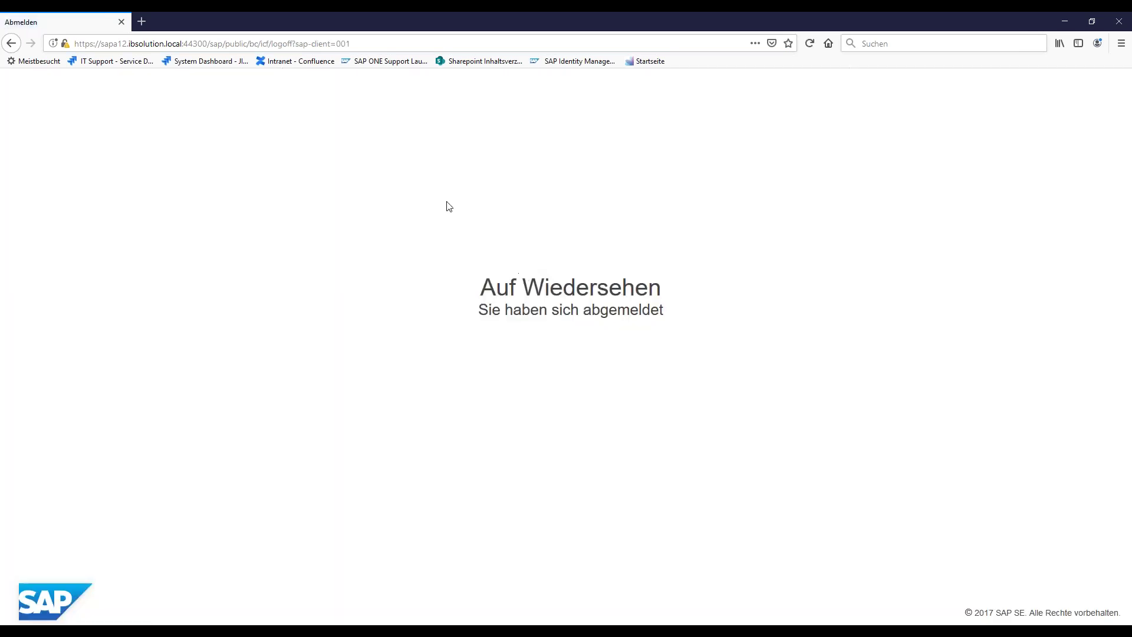
- Reopen the SAP launchpad Startseite and log on with the approver's user ID and password
click(674, 44)
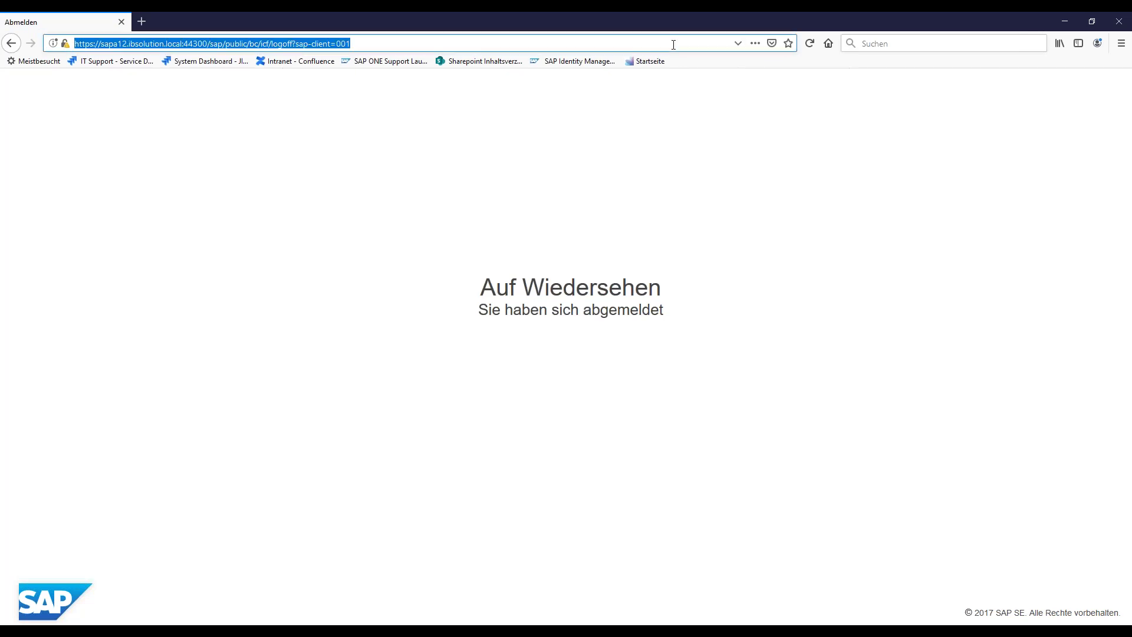
text(sap)
key(Down)
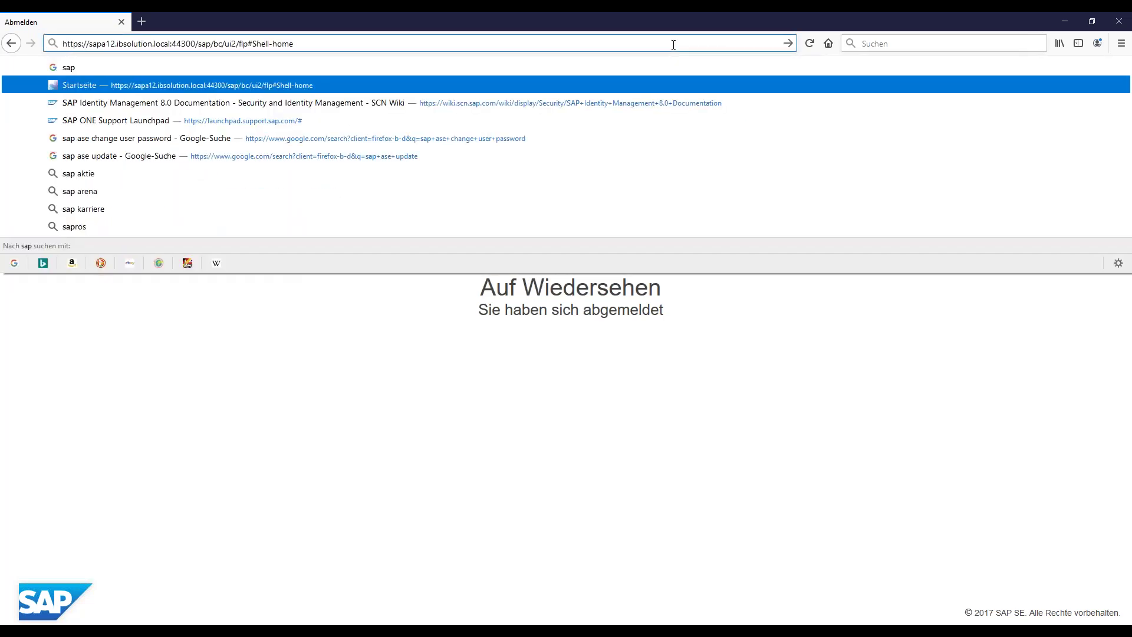
key(Return)
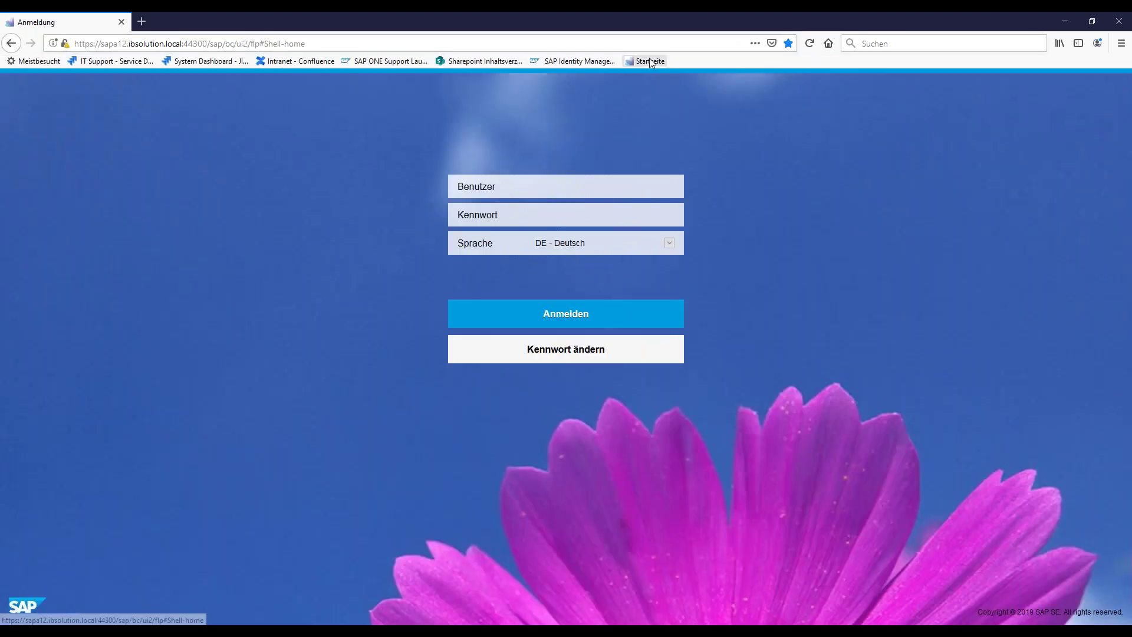
text(d552)
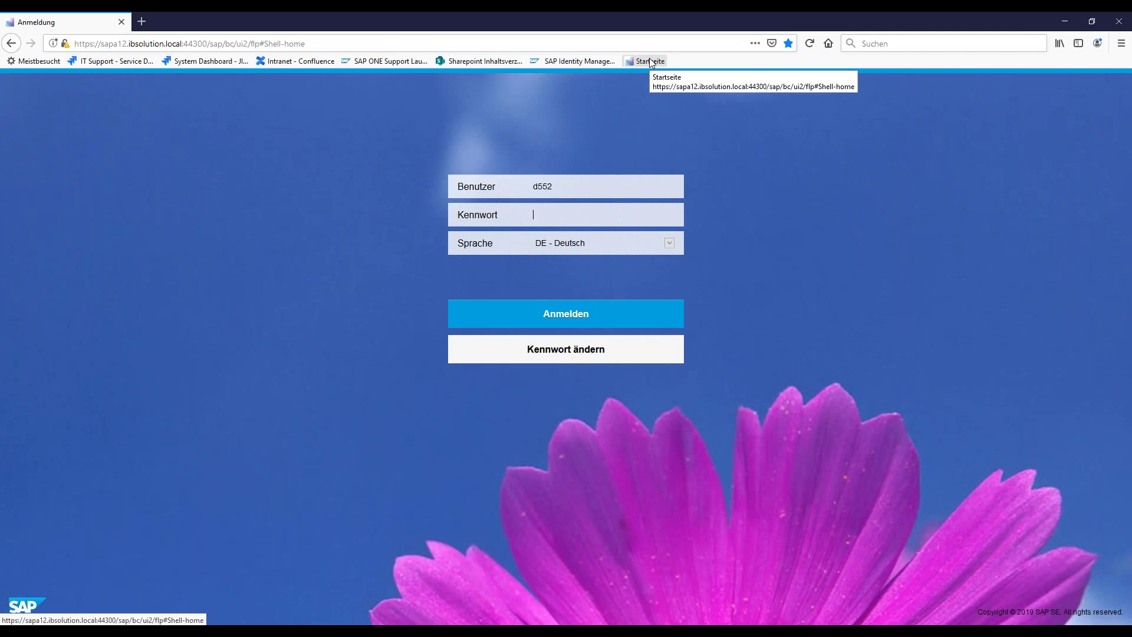
text(•••••••)
key(Return)
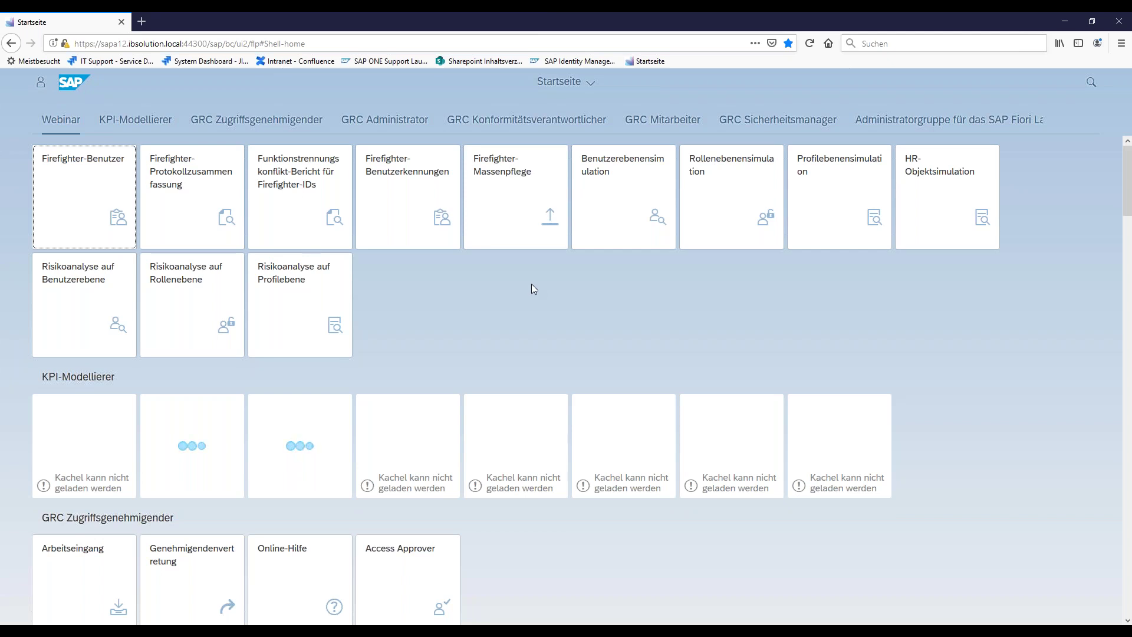
- Open the newest access role request awaiting approval in the Arbeitseingang under GRC Zugriffsgenehmigender
scroll(532, 284, down, 3)
scroll(535, 289, down, 3)
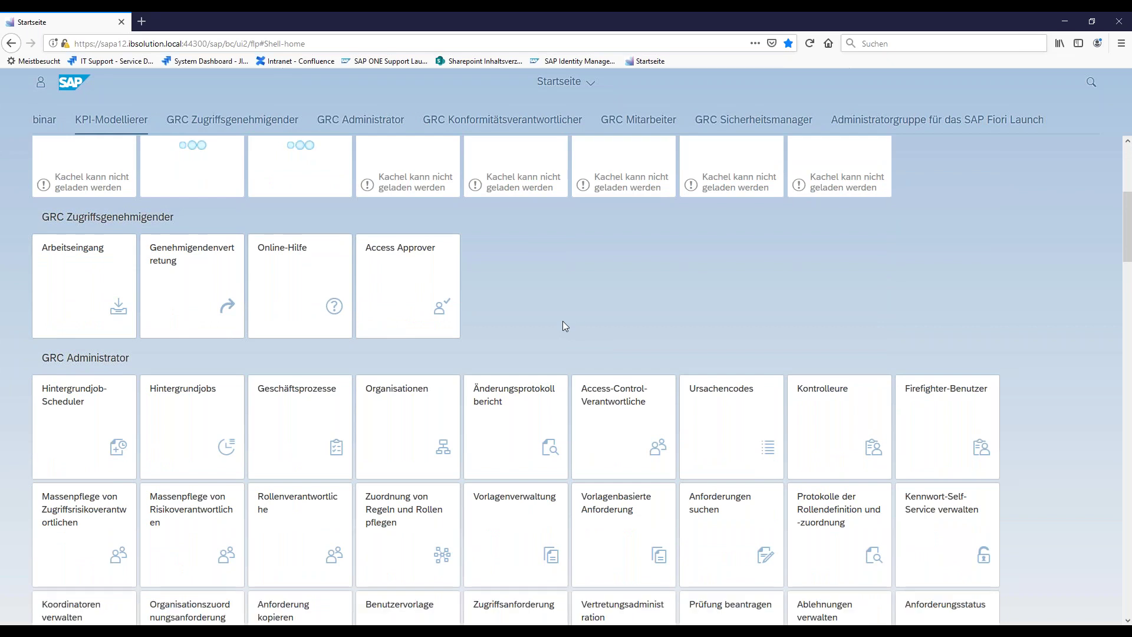
click(96, 286)
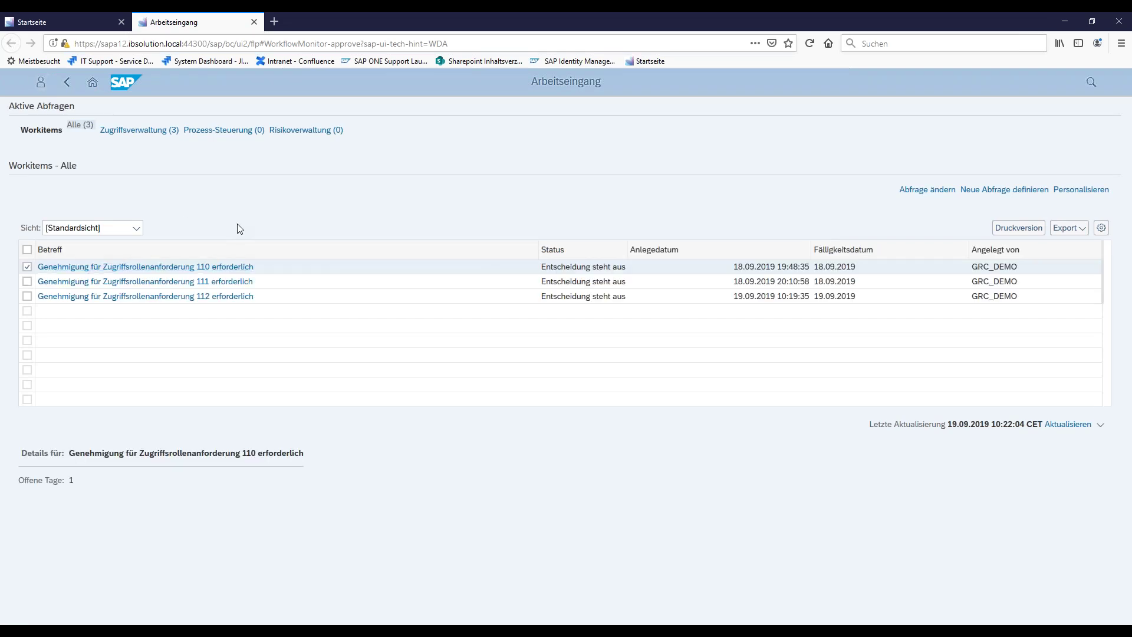
click(374, 301)
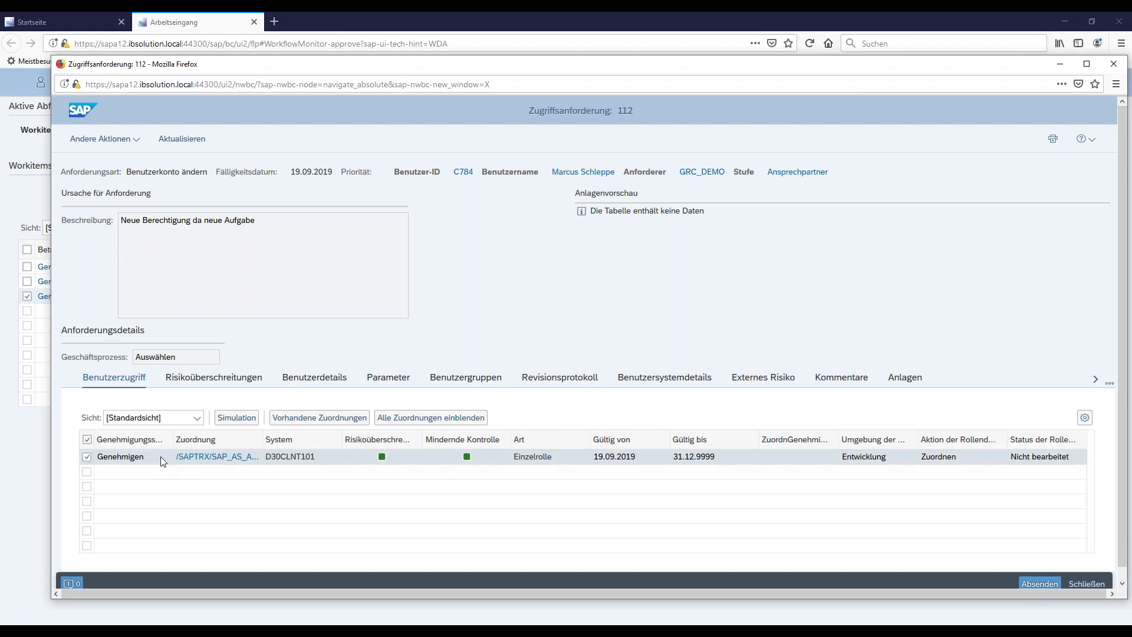
- Examine the alternative actions for the request and the risk violation status of the requested role
click(121, 140)
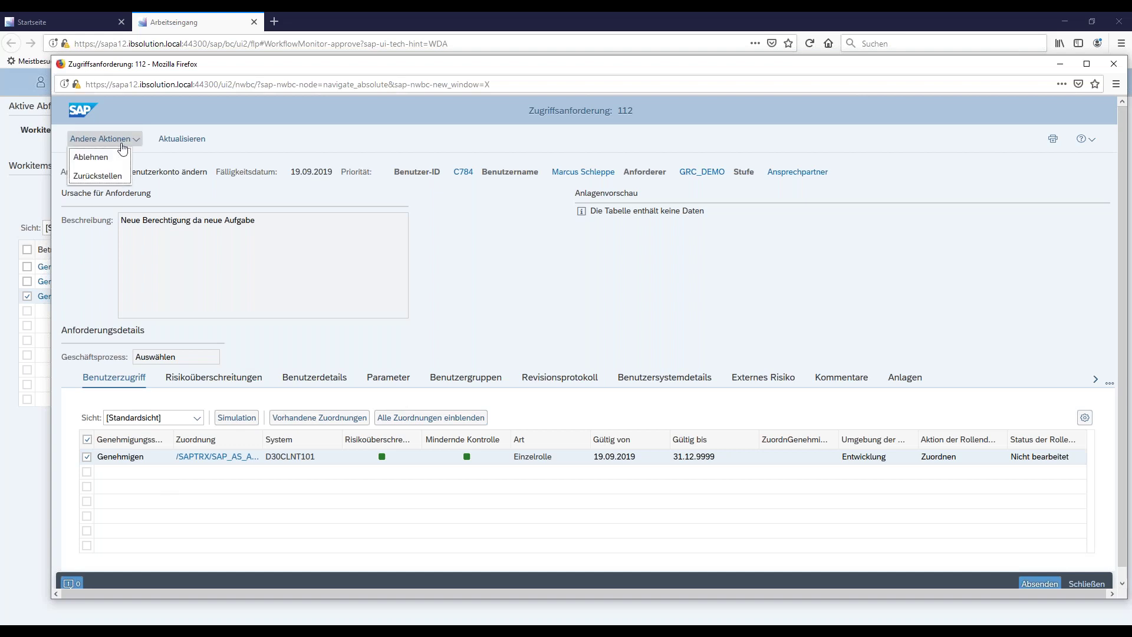
click(112, 176)
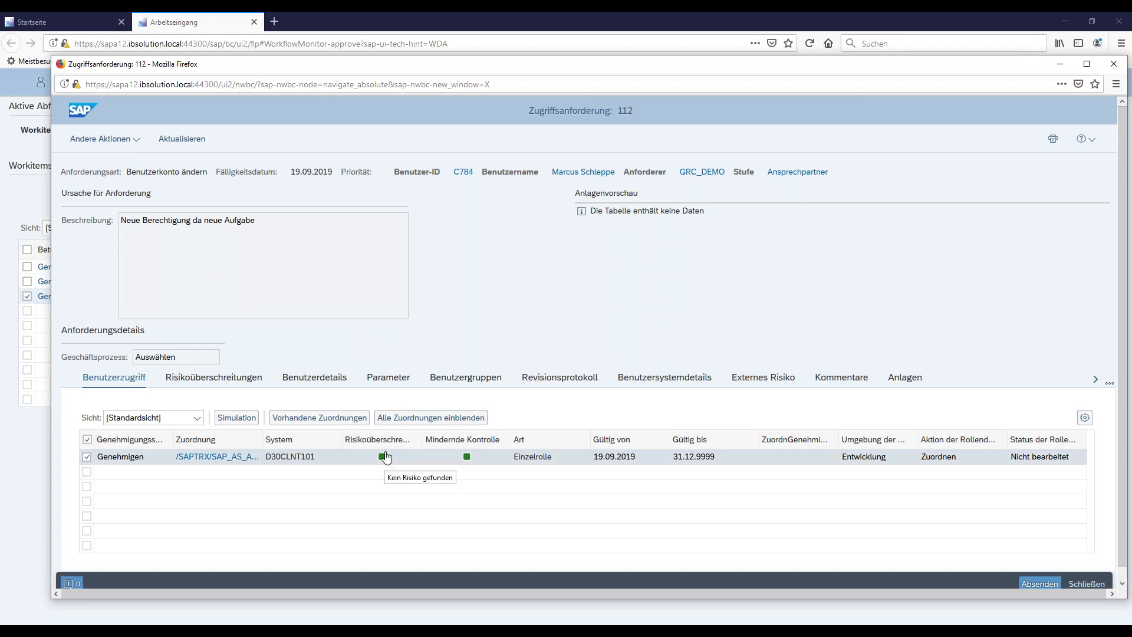
mouse_move(382, 461)
- Start a simulation for the requested role with Analyseart Risikoanalyse and system D30CLNT101
click(238, 418)
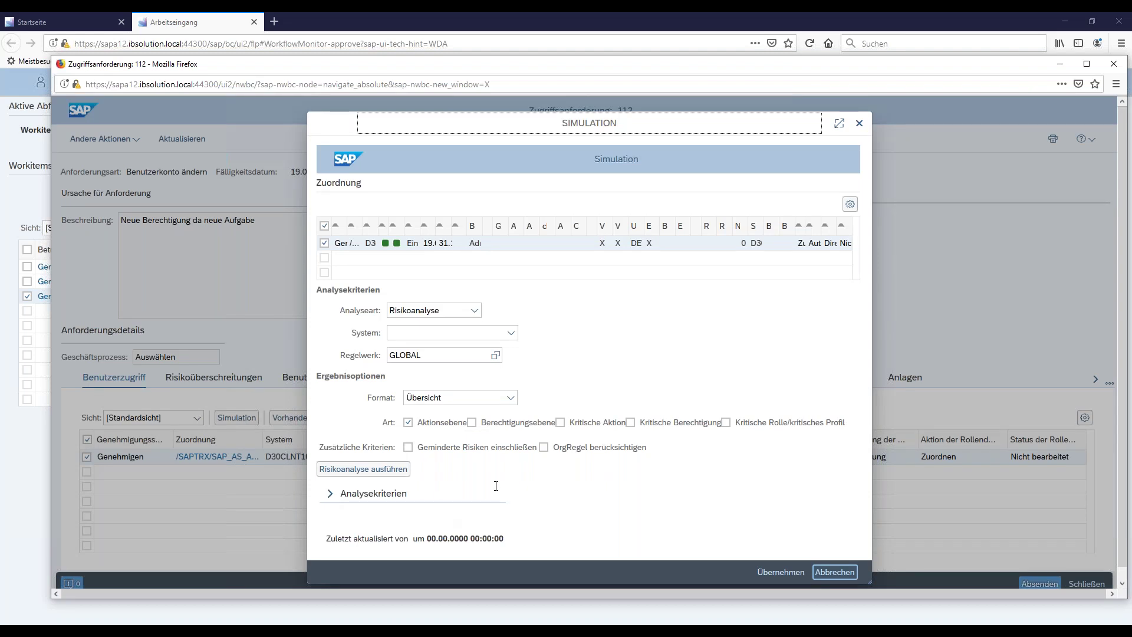
click(475, 312)
click(476, 311)
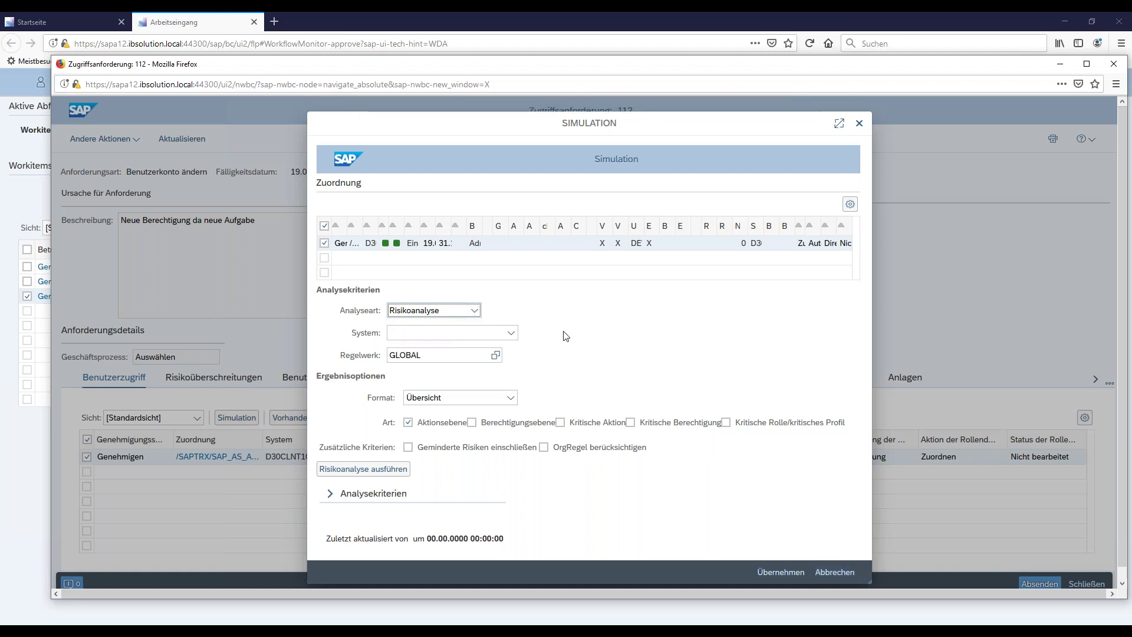
click(512, 332)
click(486, 346)
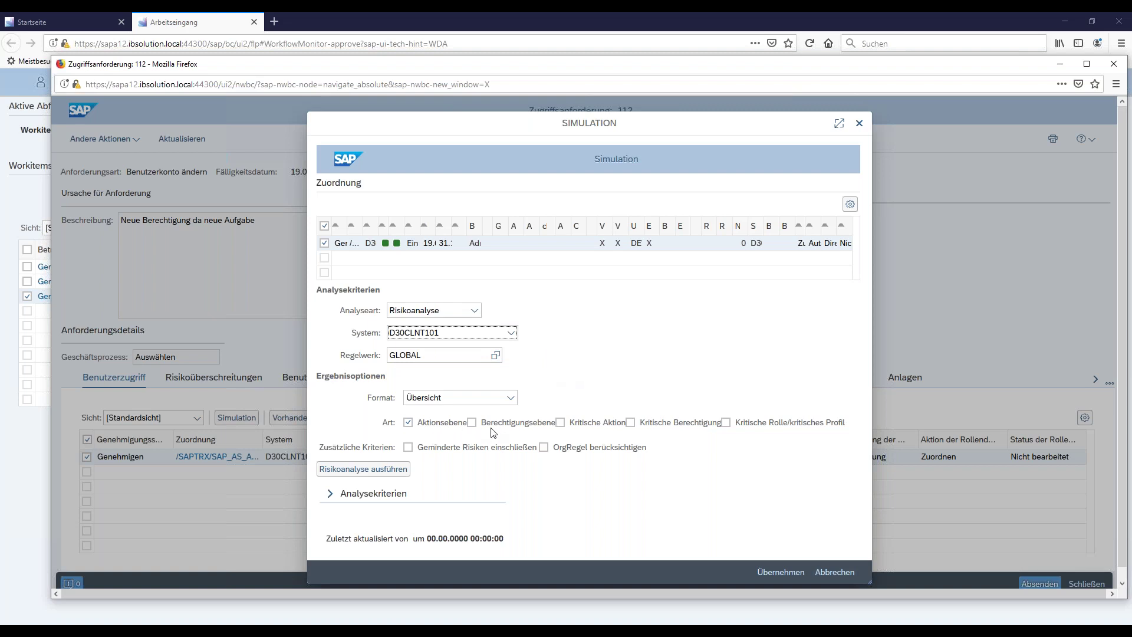
- Run the risk analysis with Berechtigungsebene, Kritische Aktion, Kritische Berechtigung and Kritische Rolle/kritisches Profil included, and review its criteria and results
click(472, 422)
click(560, 422)
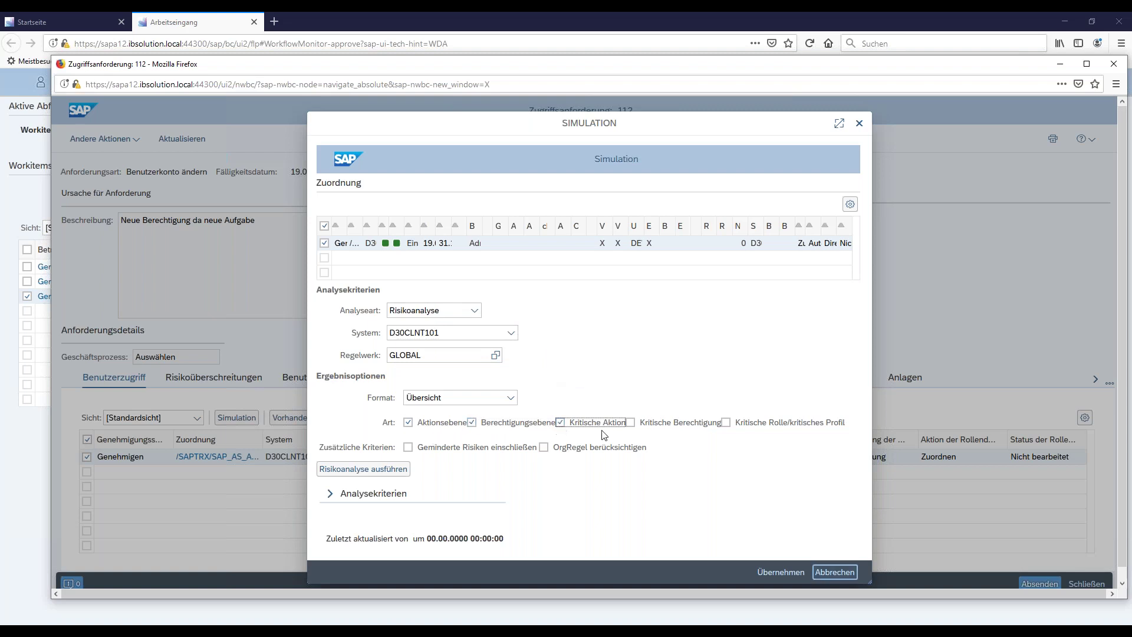
click(630, 422)
click(727, 423)
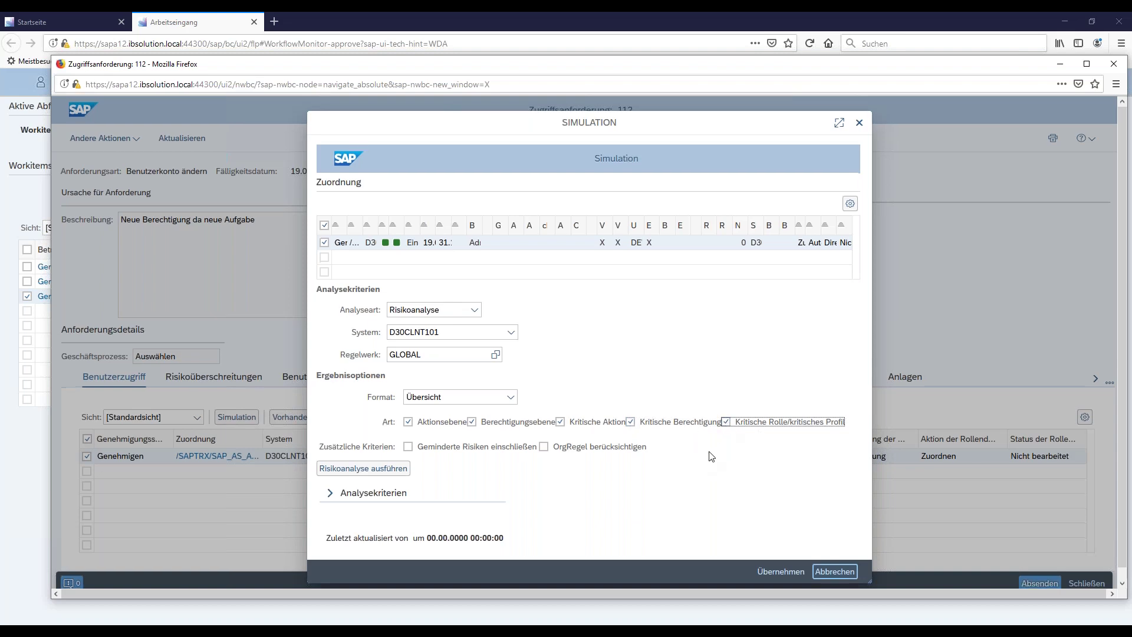
scroll(711, 458, down, 1)
click(369, 467)
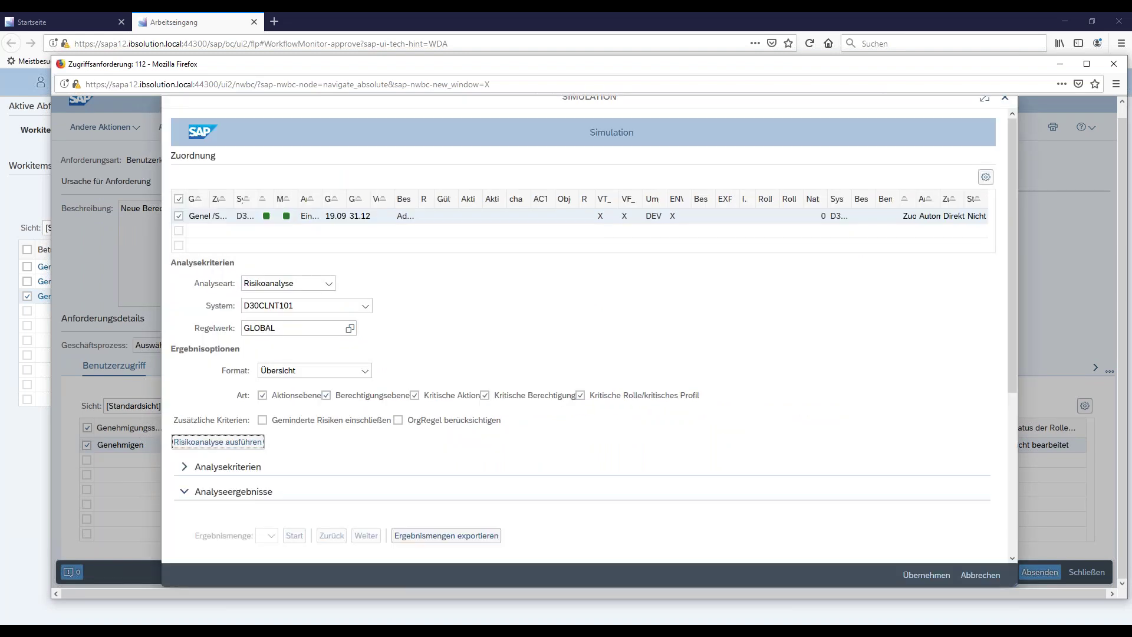
click(185, 467)
scroll(303, 435, down, 4)
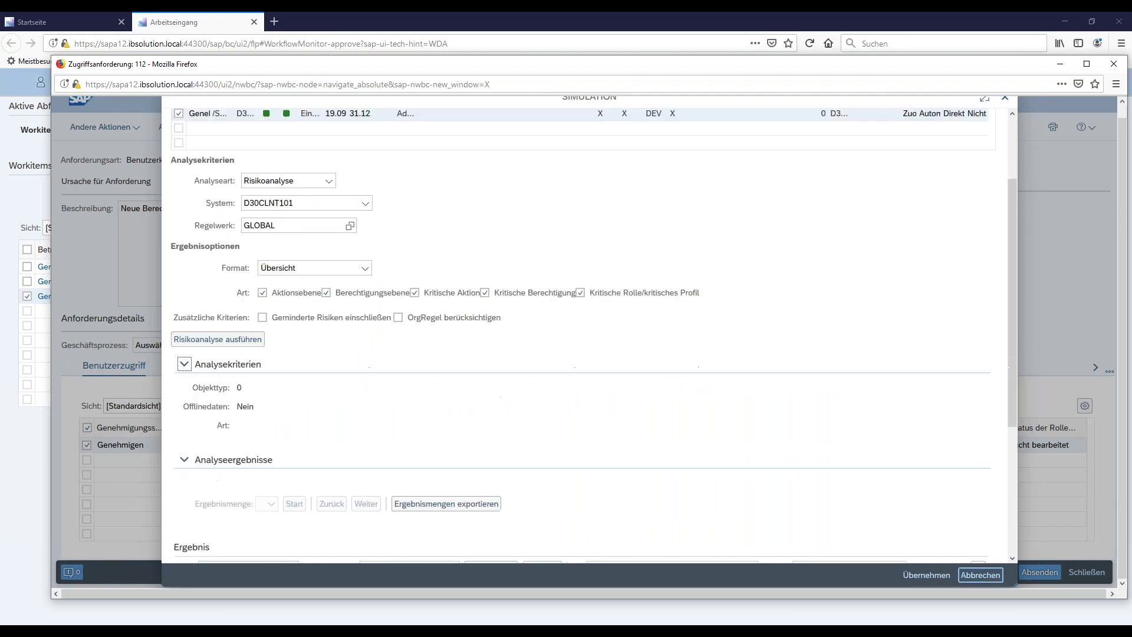
scroll(305, 436, down, 3)
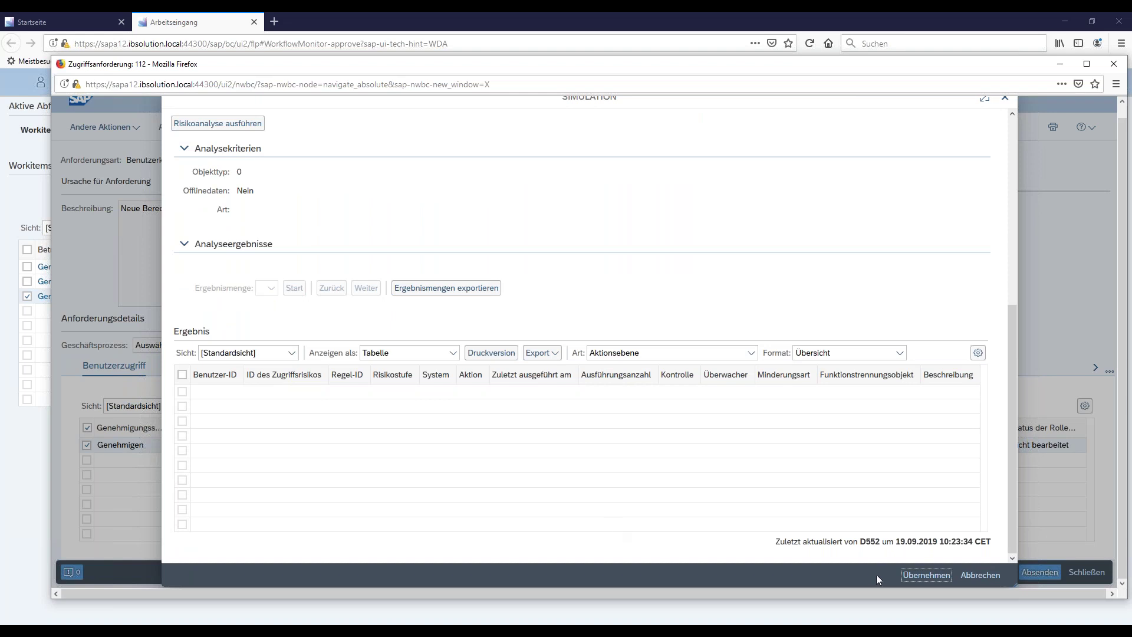
- Apply the simulation to the access request and submit the approval
click(908, 573)
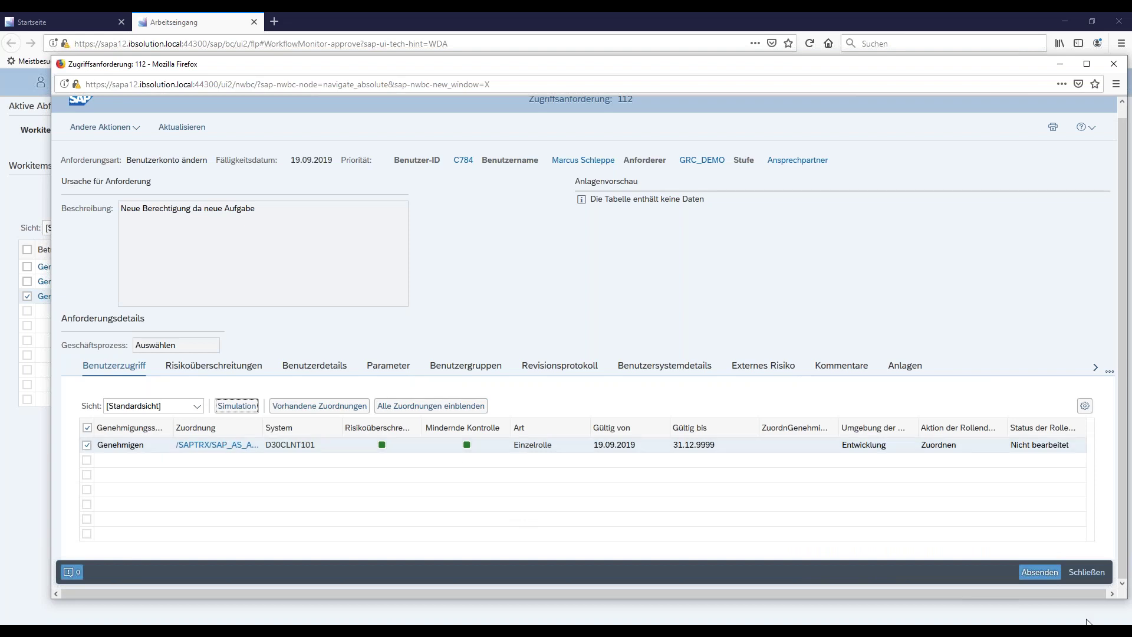
click(1033, 573)
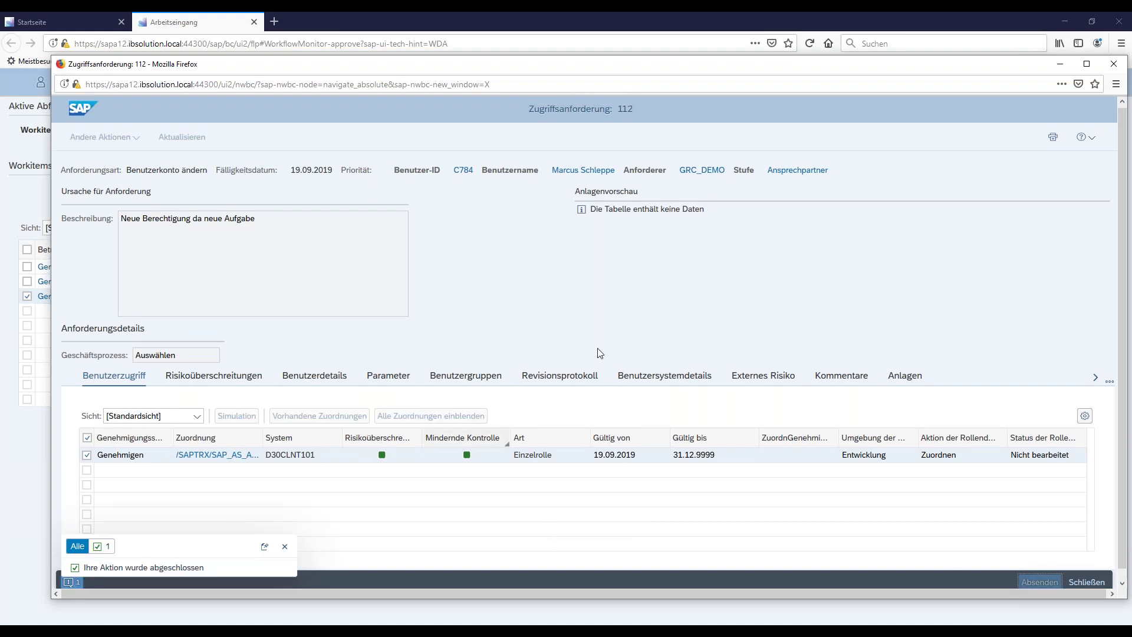
- Close the window of access request 112 and minimize the Arbeitseingang browser window
click(1114, 64)
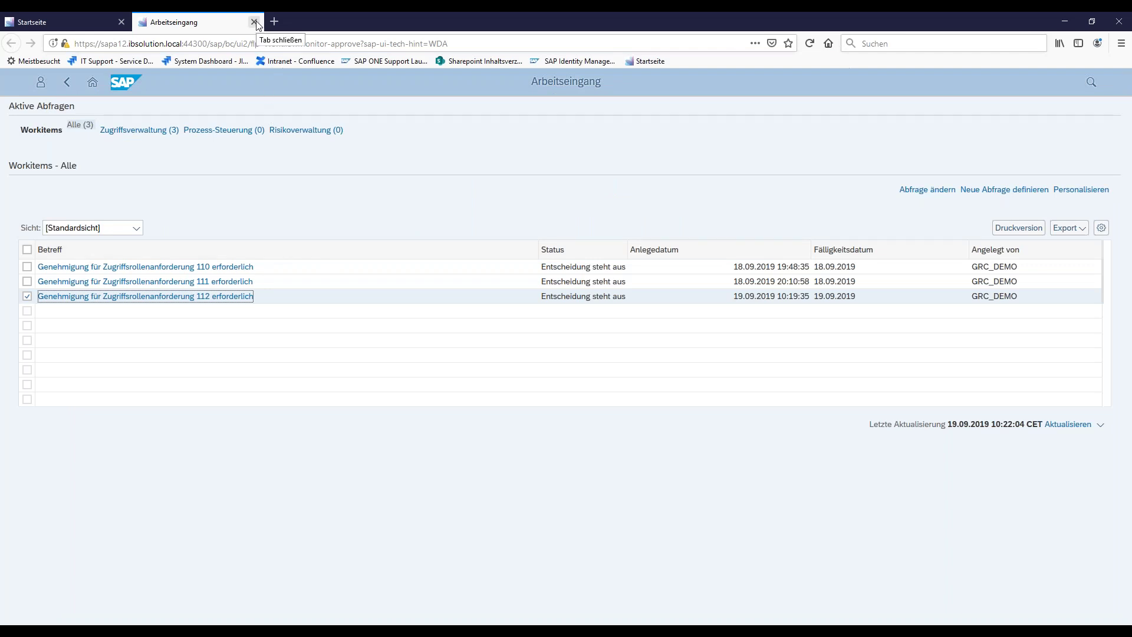
click(1067, 21)
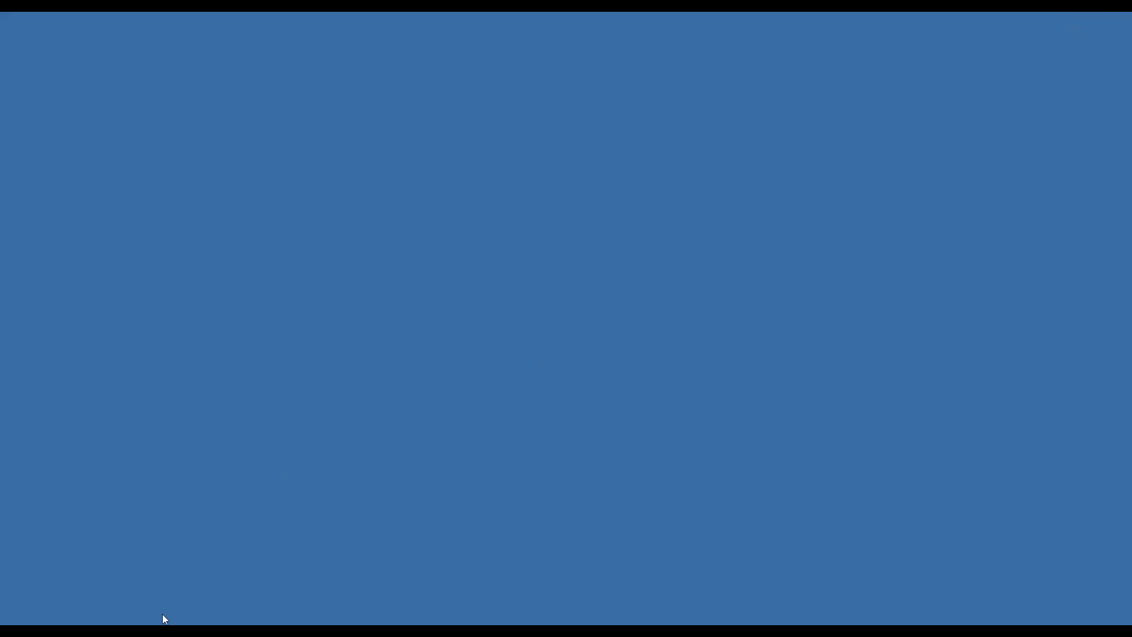
- Switch to the IBsolution Identity Management portal in Internet Explorer, view the Offene Aufgaben list, and leave the portal
mouse_move(159, 622)
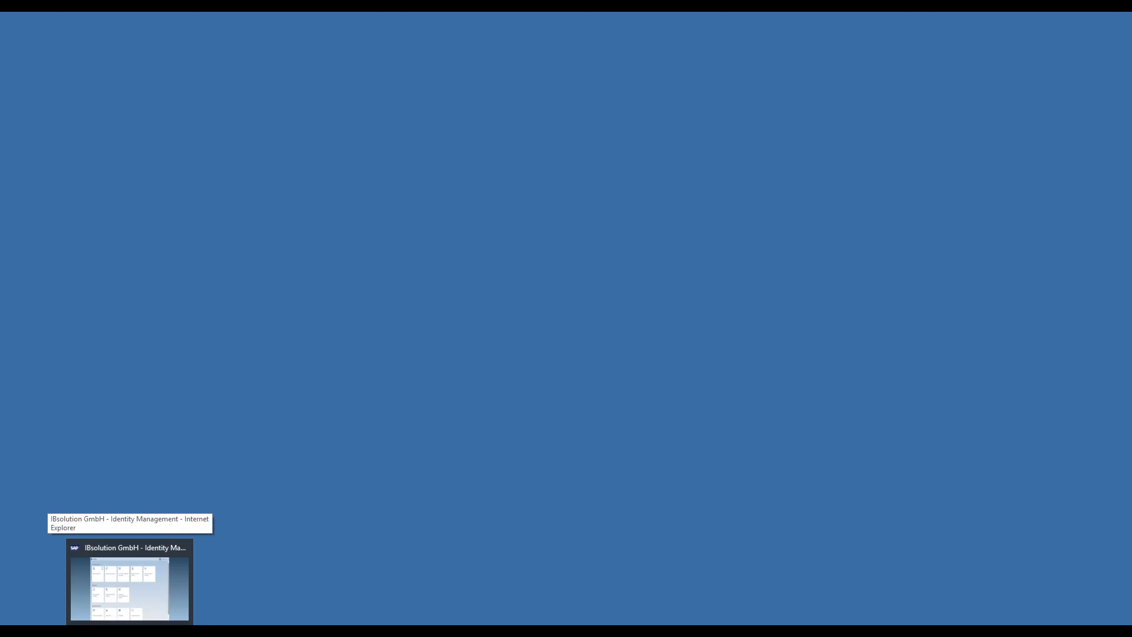
click(130, 587)
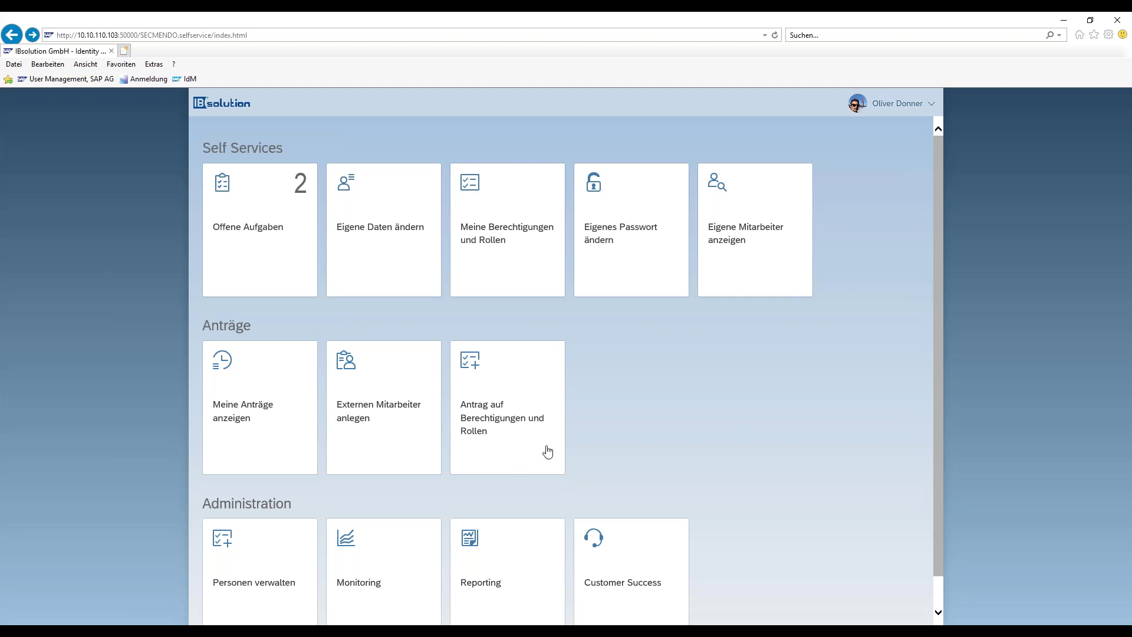
click(252, 227)
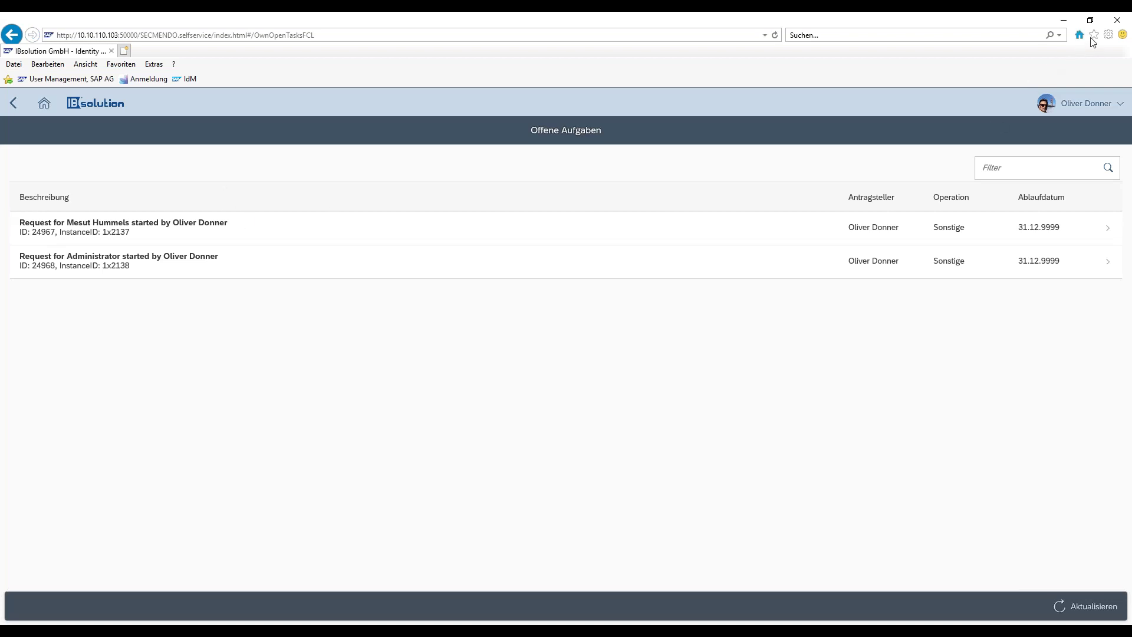
click(1114, 23)
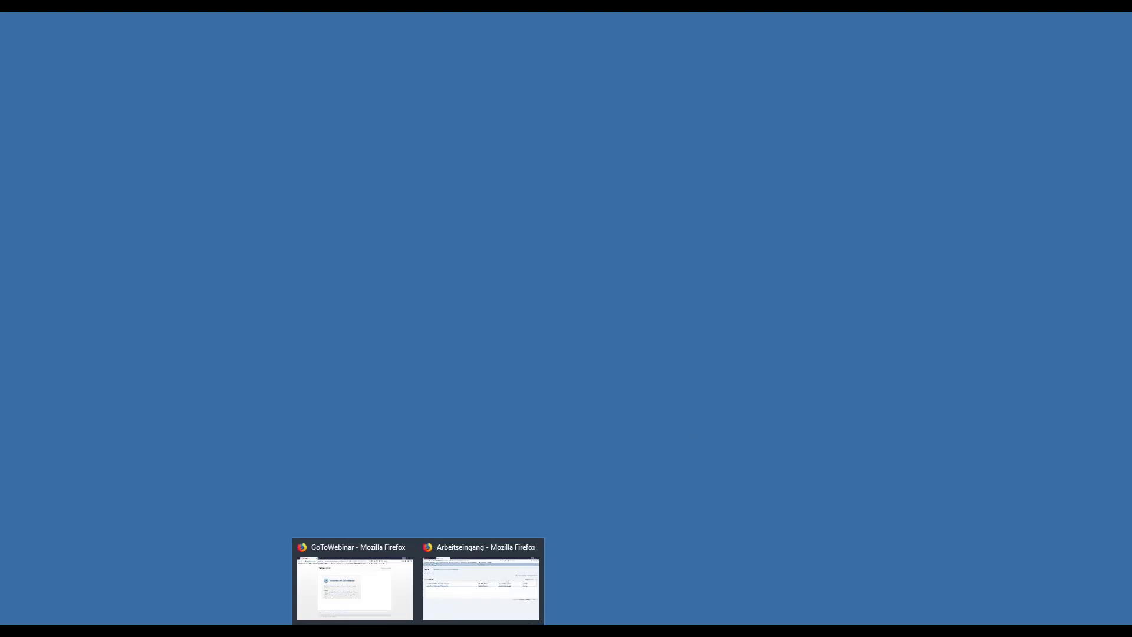
- Switch to the Integration_IdM_AC12_Webinar presentation in PowerPoint and start the slide show from the question slide 13
mouse_move(302, 631)
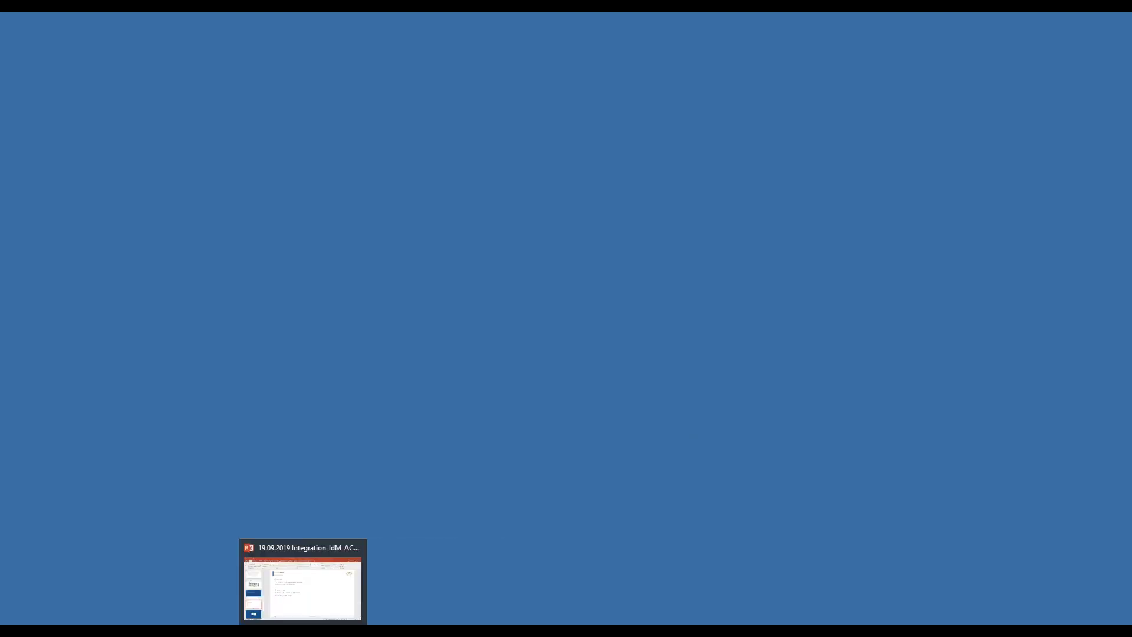
click(313, 601)
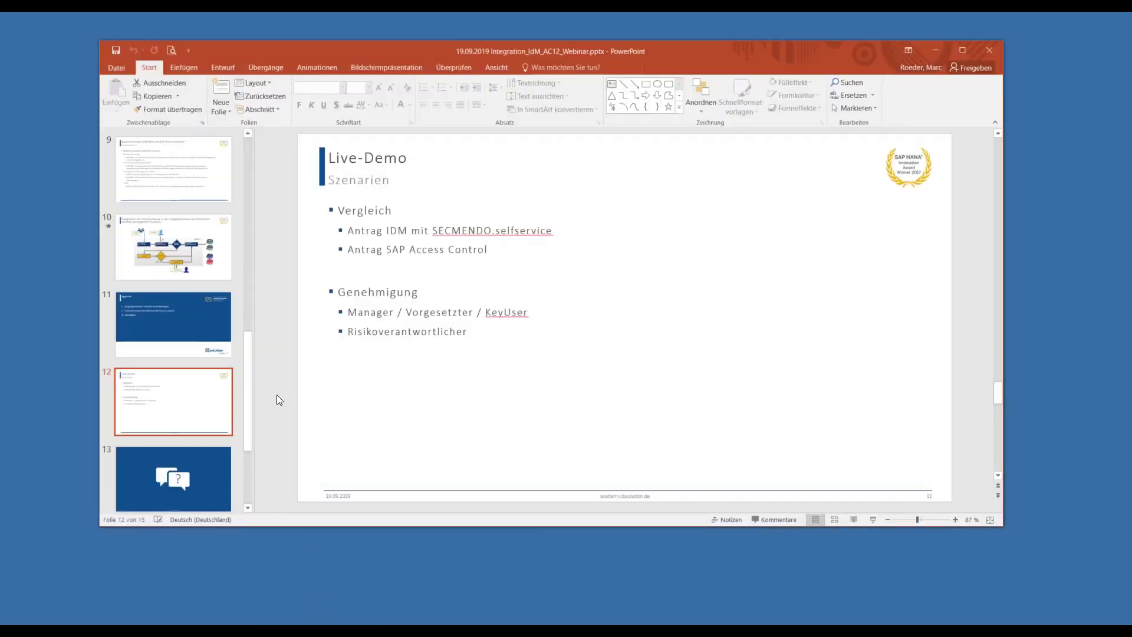
scroll(278, 395, down, 1)
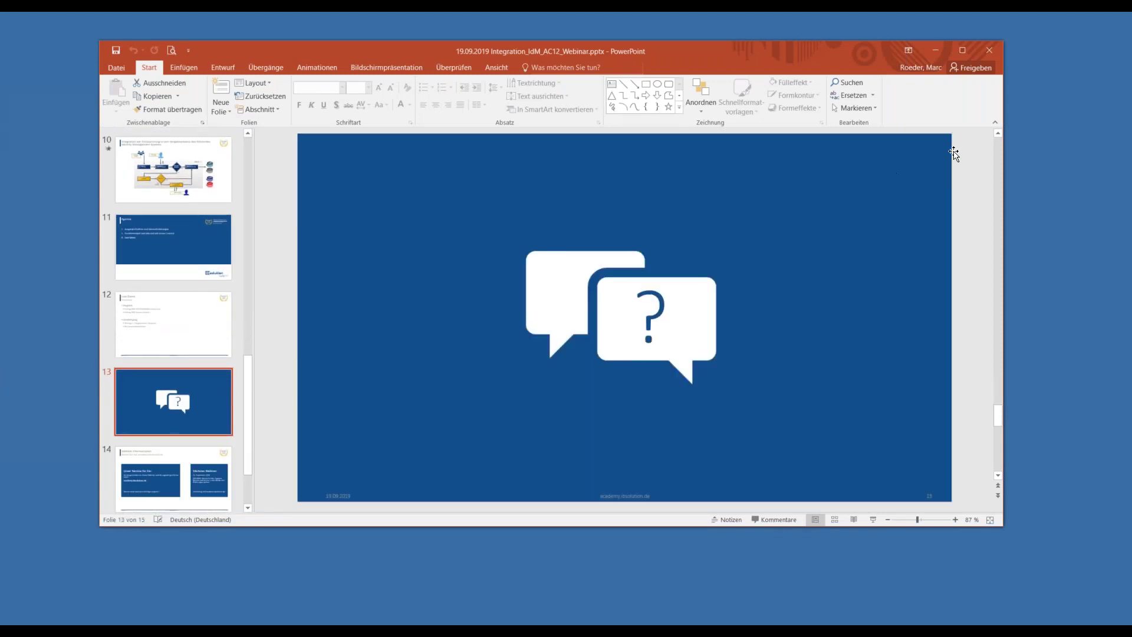
click(962, 50)
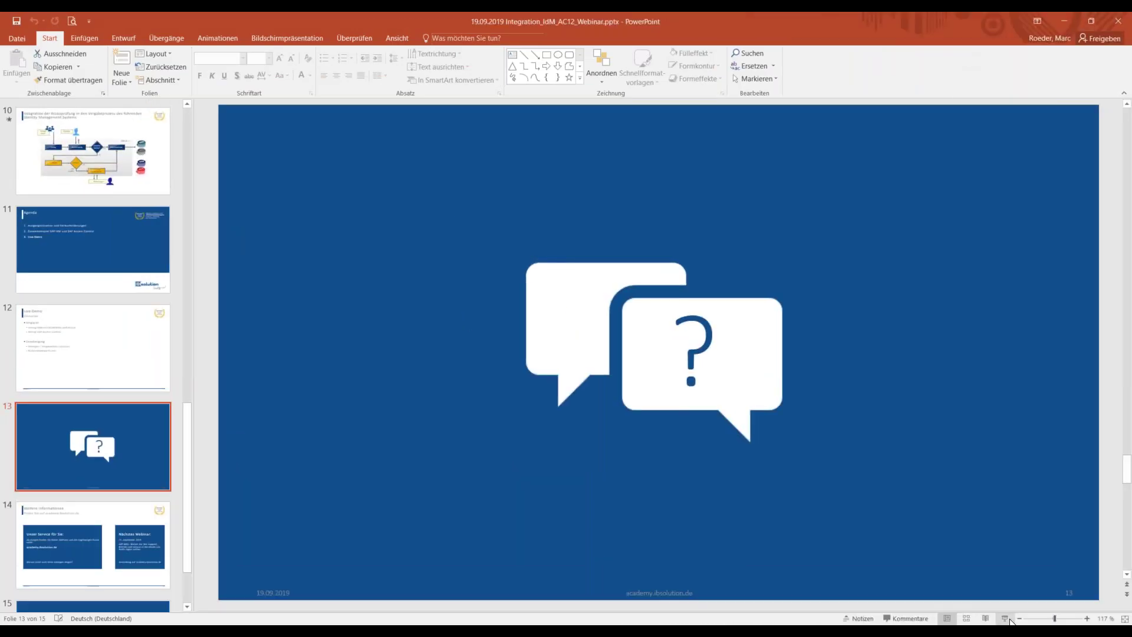
click(1004, 618)
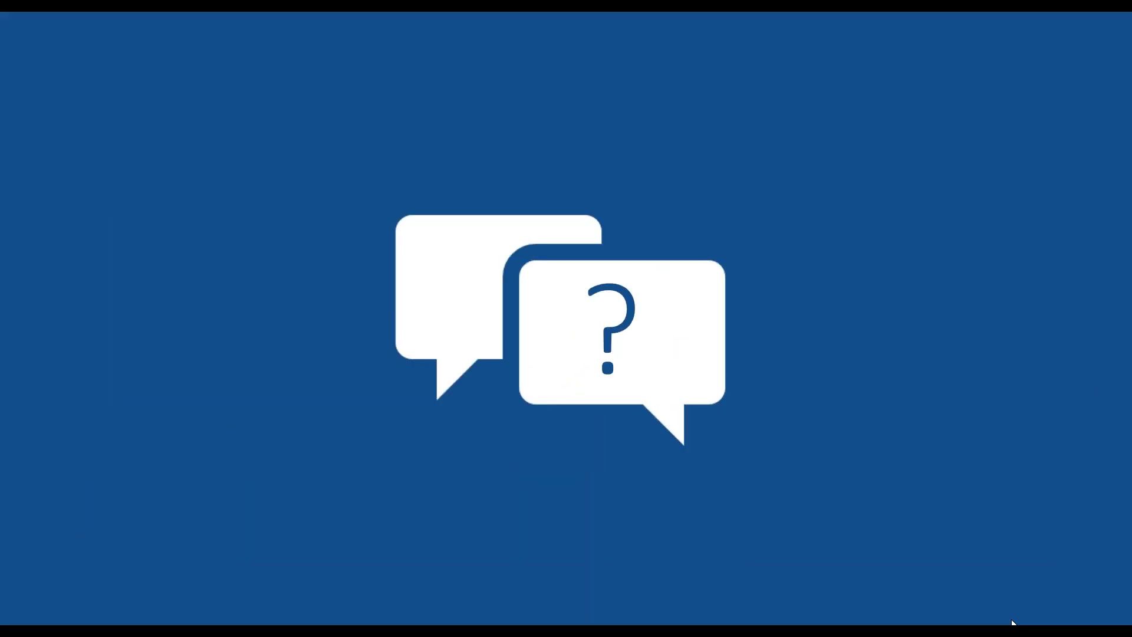